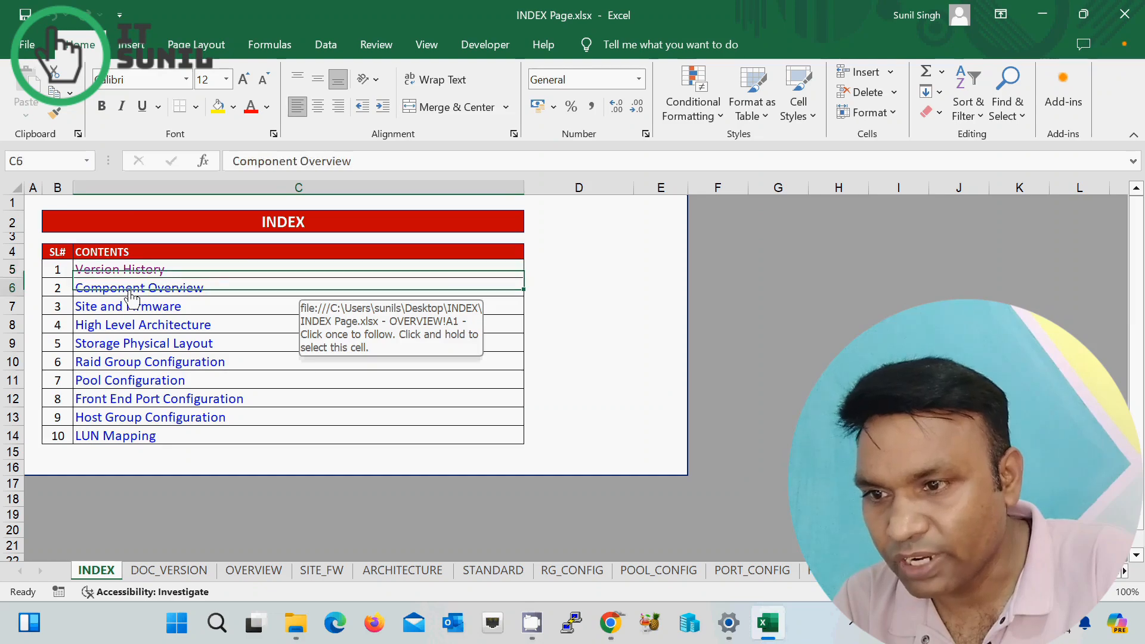
Step: Examine the sample index's Component Overview and Front End Port Configuration link targets, returning to the INDEX sheet after each
scroll(329, 503, "down", 3)
scroll(329, 503, "up", 3)
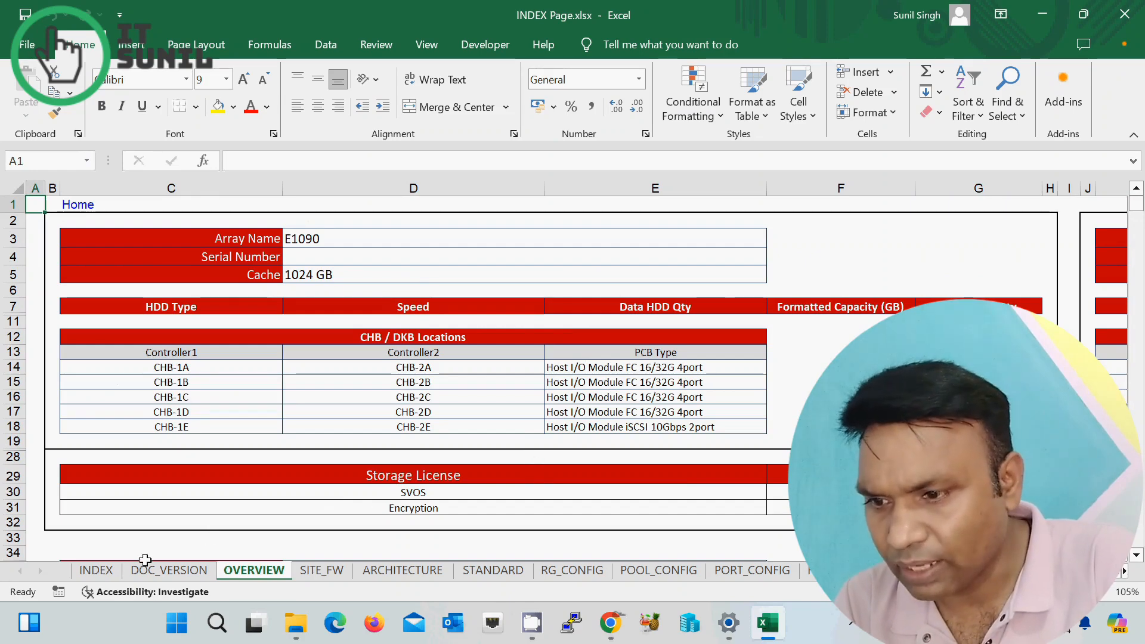
left_click(96, 570)
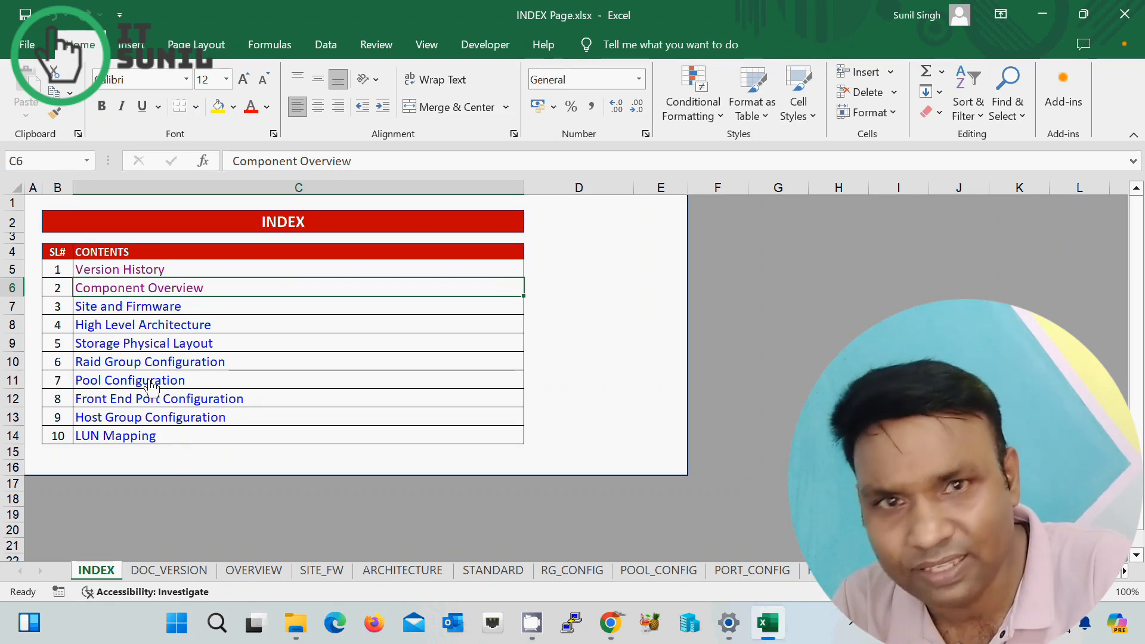
left_click(120, 404)
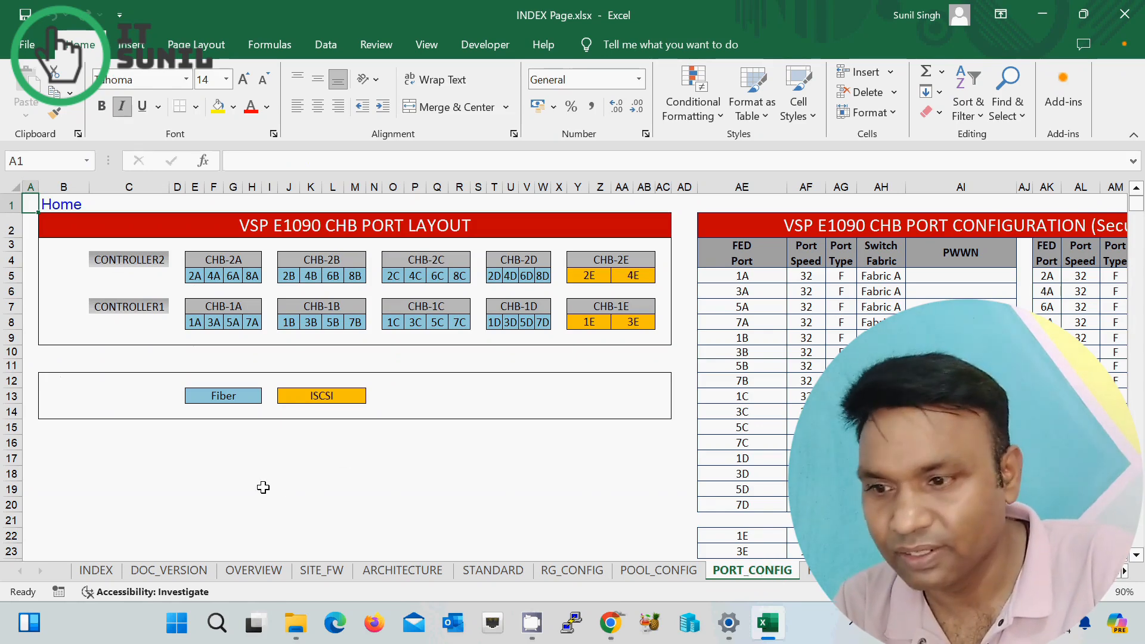
left_click(94, 571)
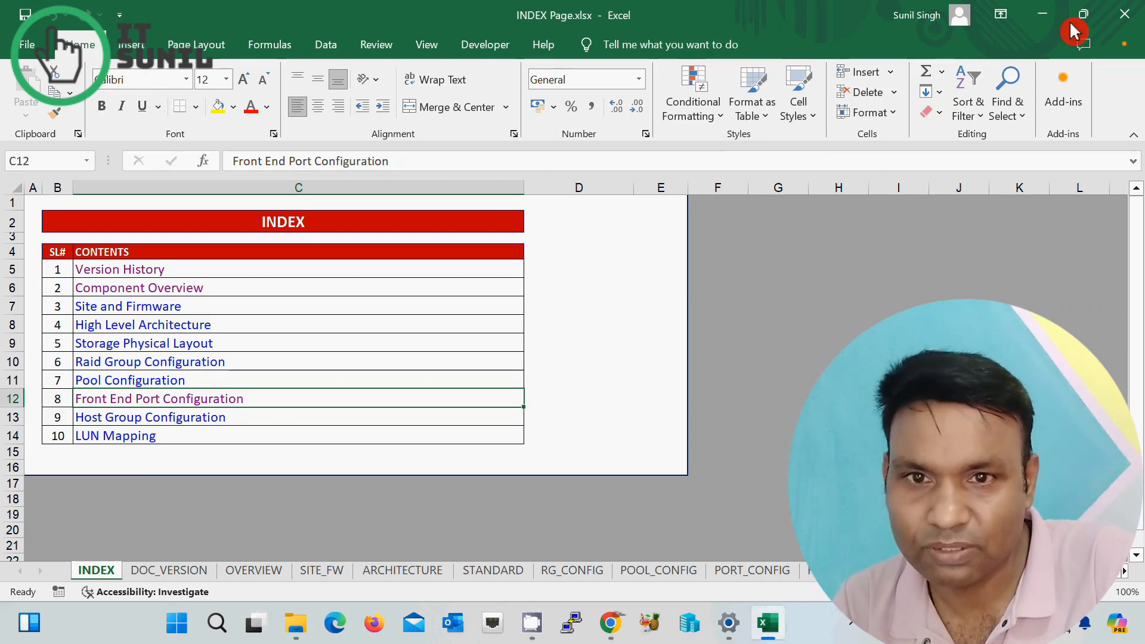
Step: Close the INDEX Page workbook and open Index File.xlsx from the INDEX folder on its INDEX sheet
left_click(1129, 21)
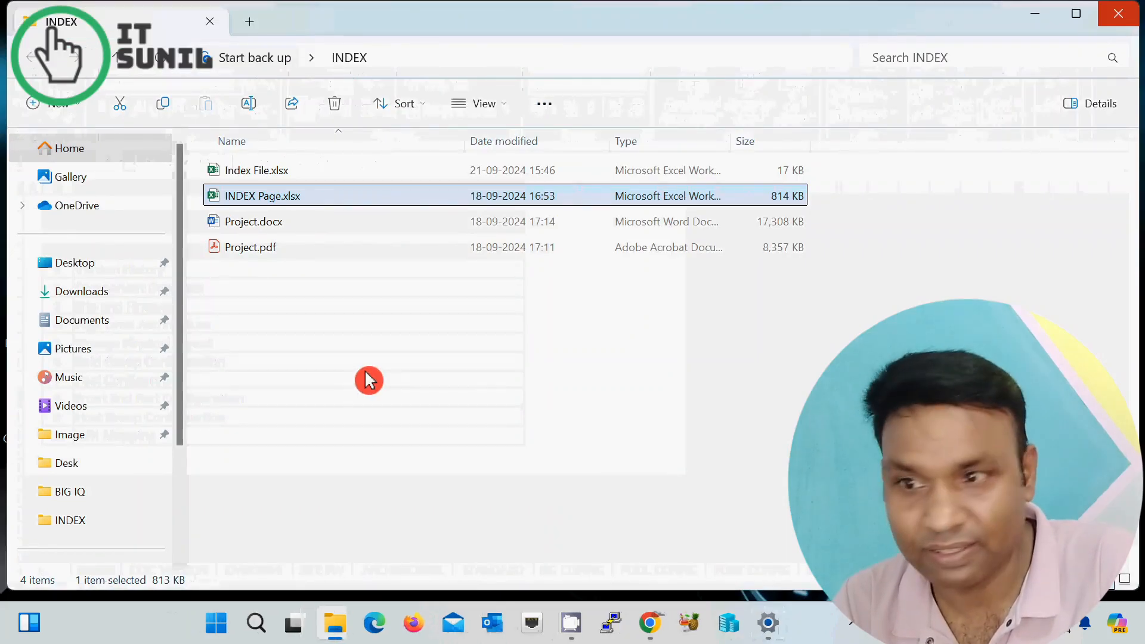
left_click(266, 171)
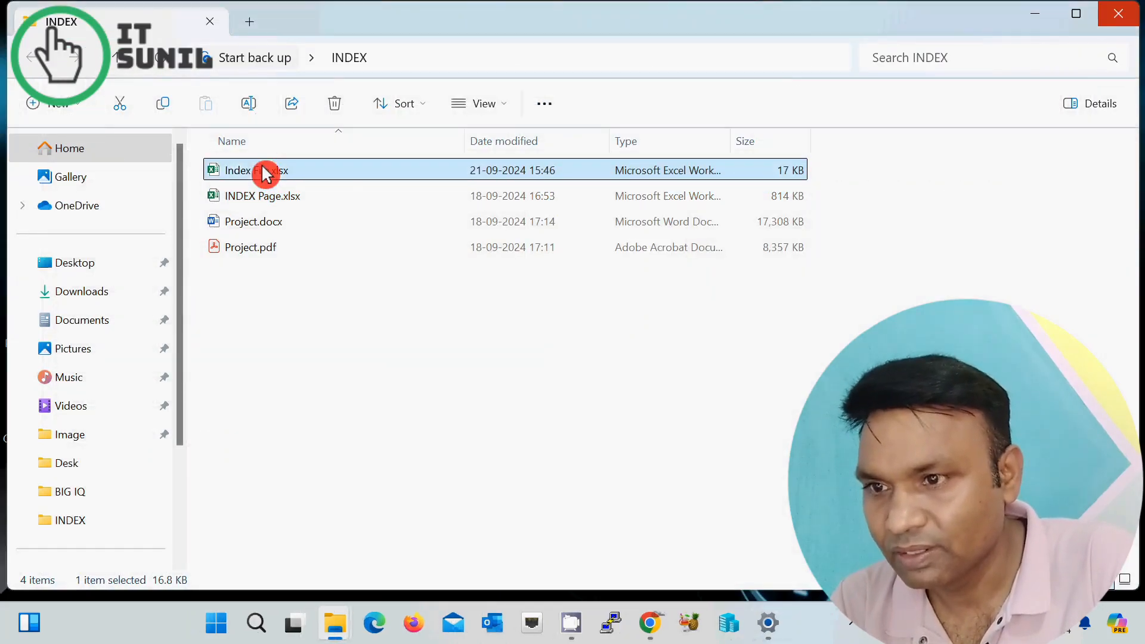
key("Return")
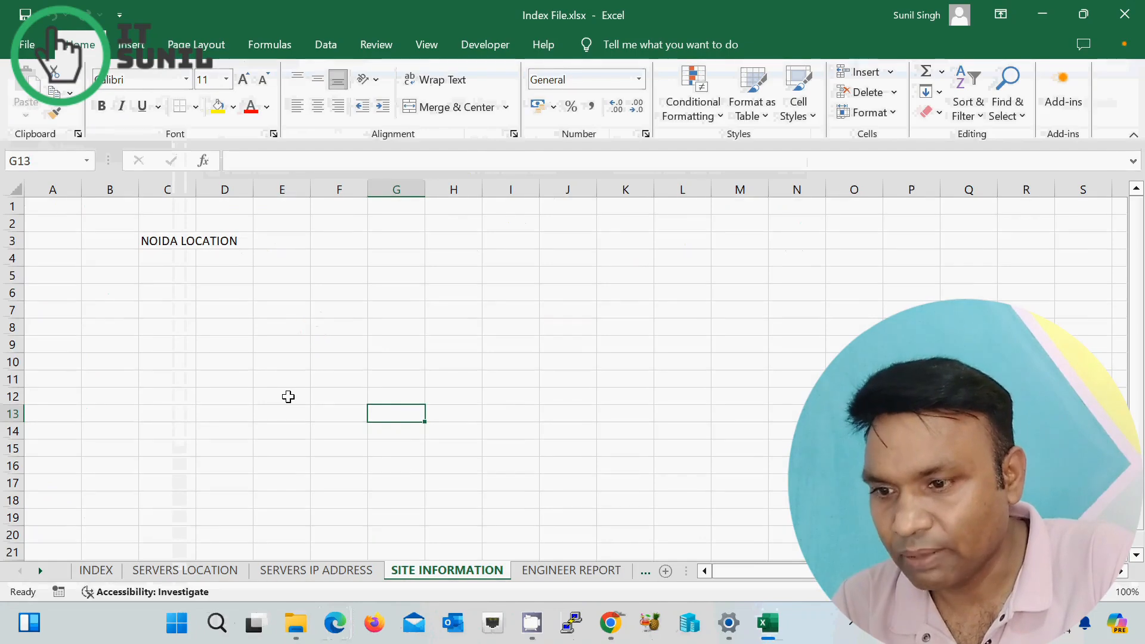
left_click(96, 571)
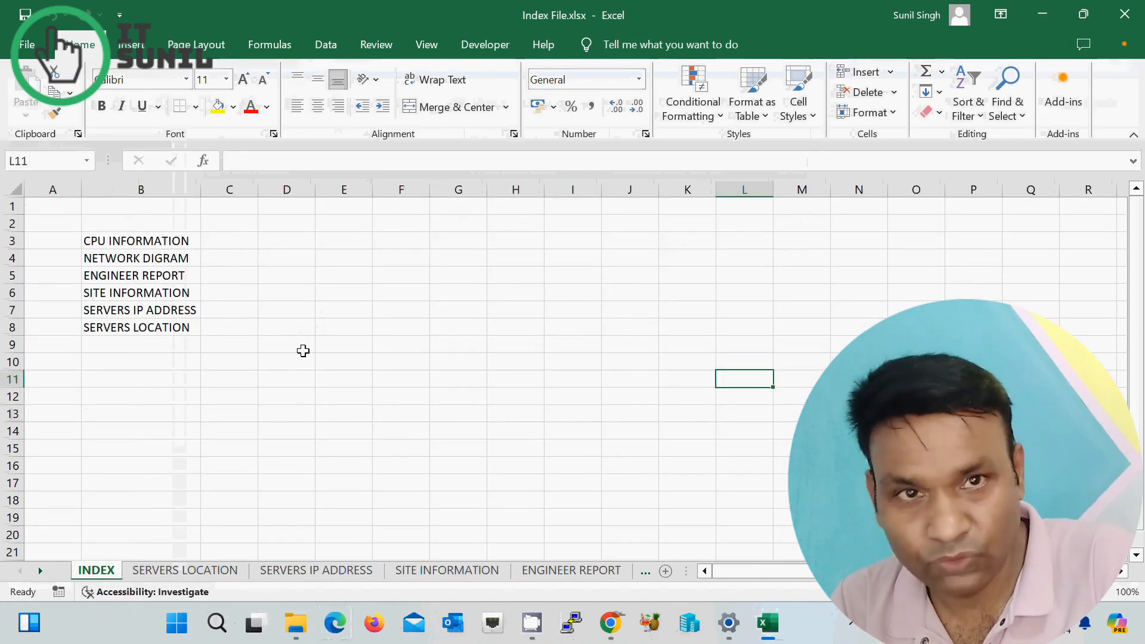
Step: Review the entries in B3:B8 of the INDEX sheet, from CPU INFORMATION down to SERVERS LOCATION
left_click(134, 243)
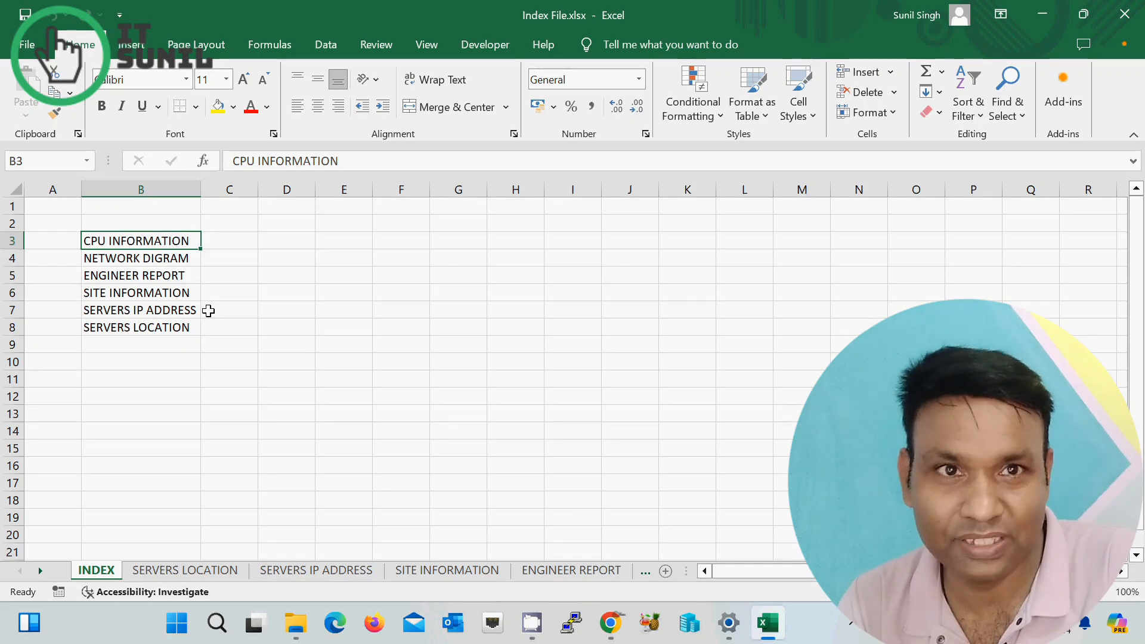
left_click(115, 259)
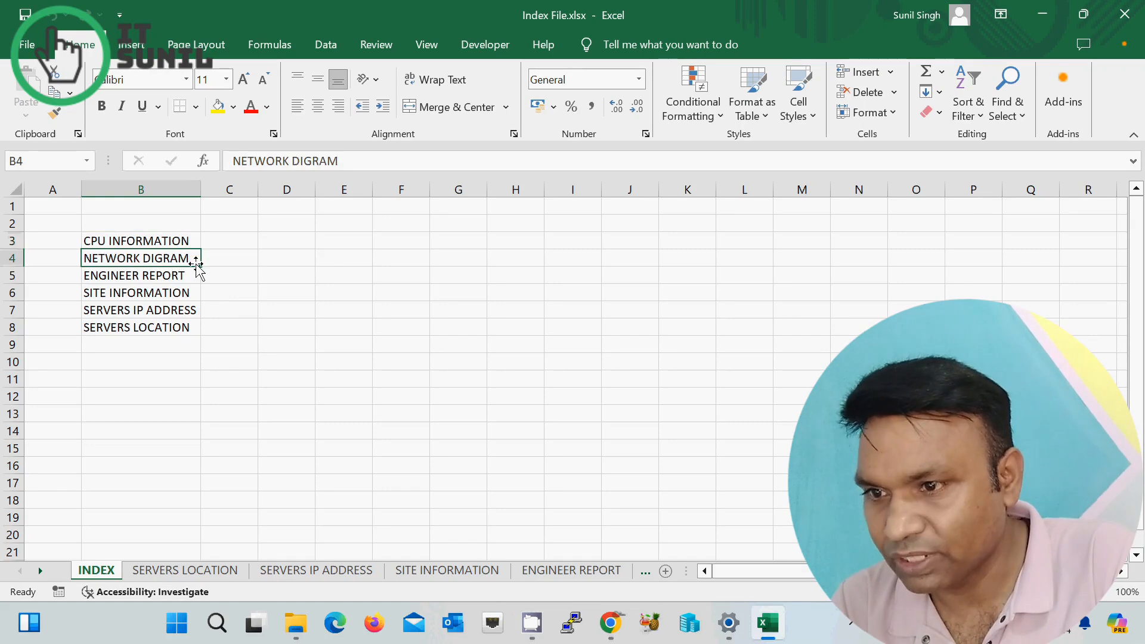
left_click(126, 241)
left_click(129, 260)
left_click(130, 282)
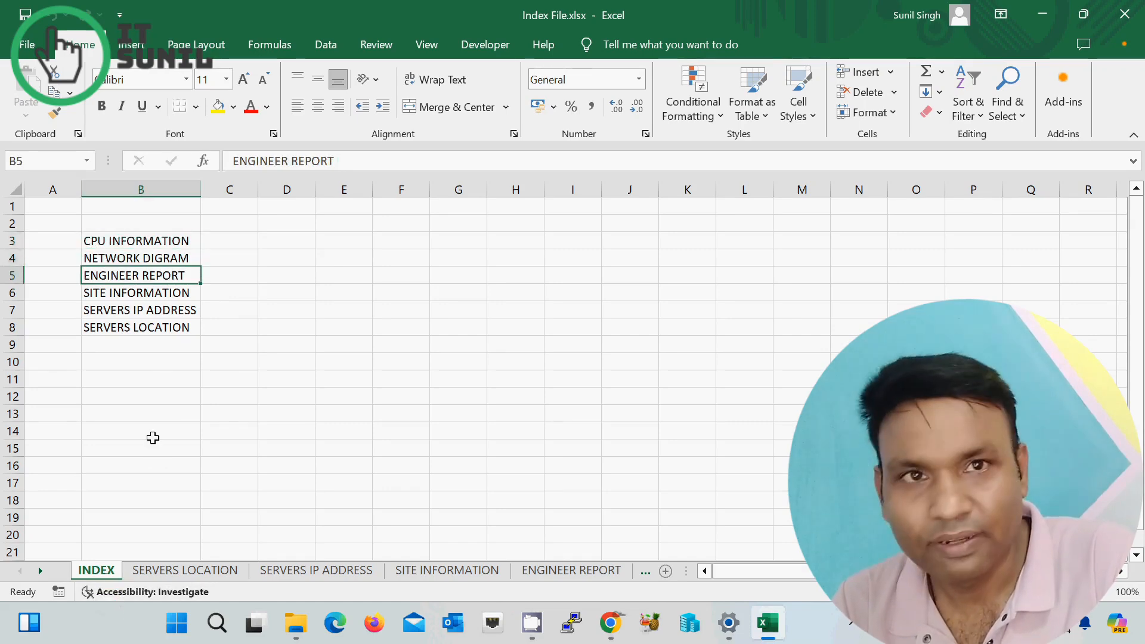
left_click(143, 294)
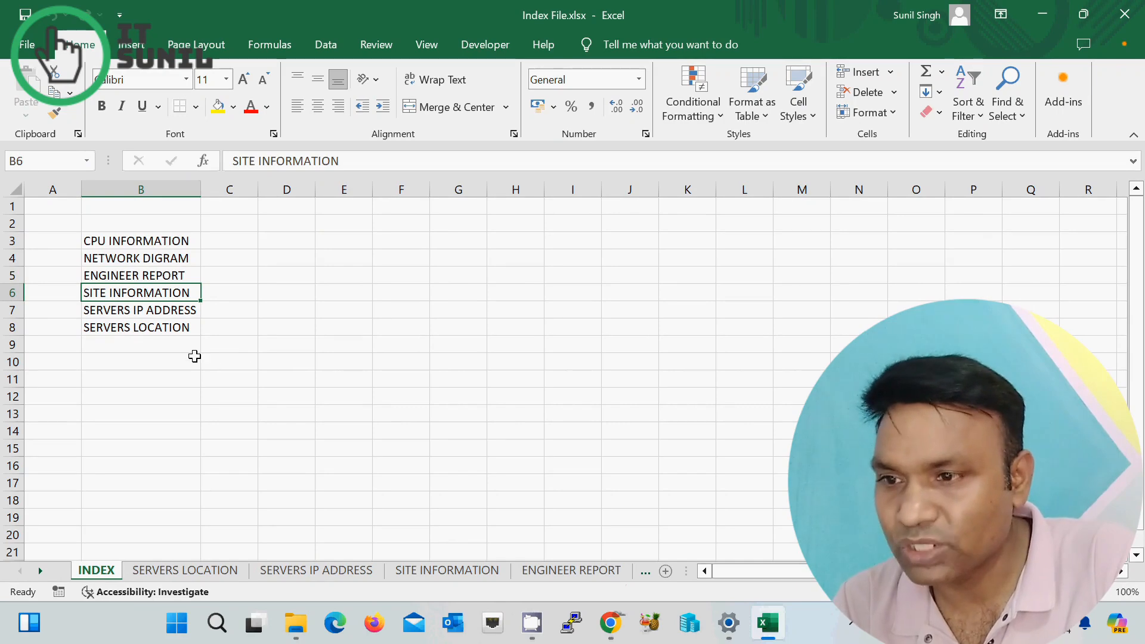
left_click(136, 312)
left_click(138, 330)
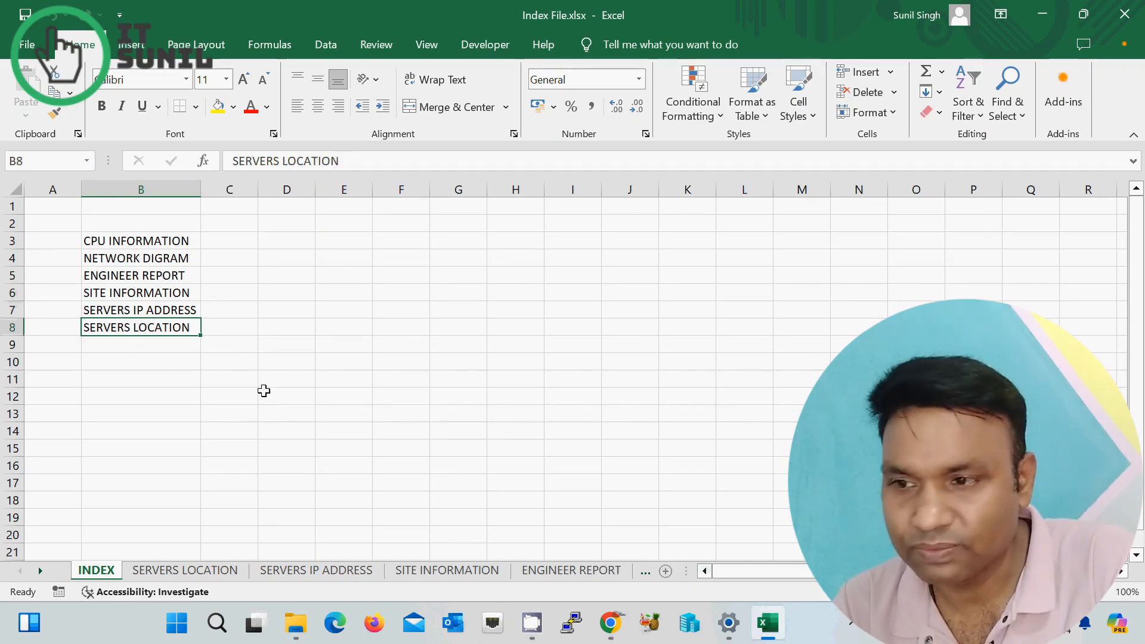
Step: Look through the workbook's sheets from SERVERS IP ADDRESS to CPU INFORMATION and return to the INDEX sheet
left_click(294, 571)
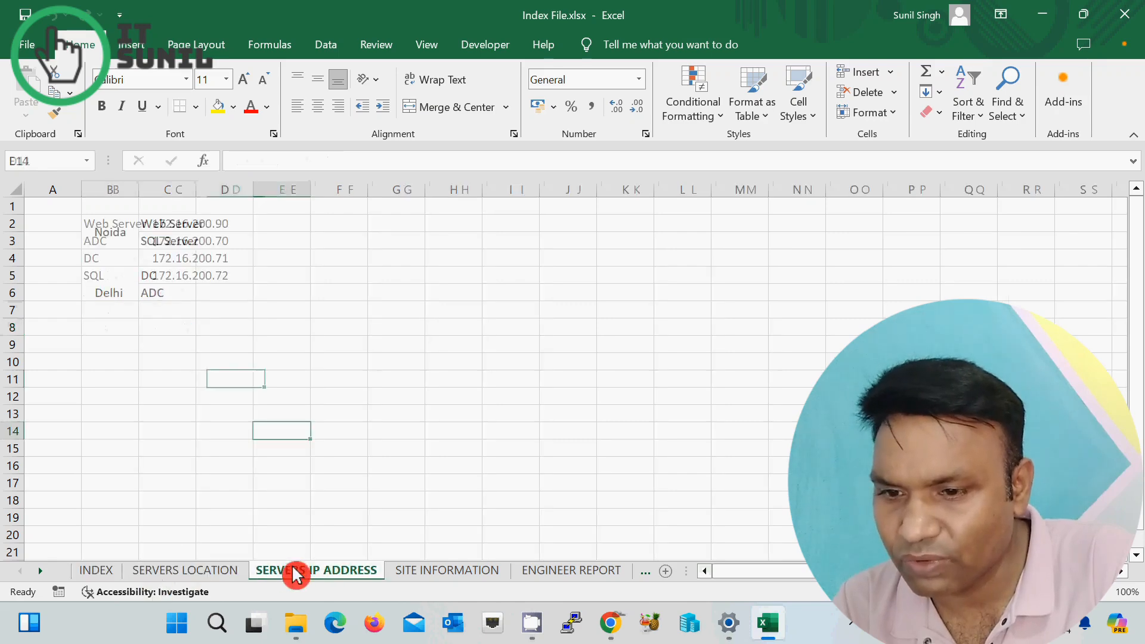
left_click(458, 574)
left_click(572, 572)
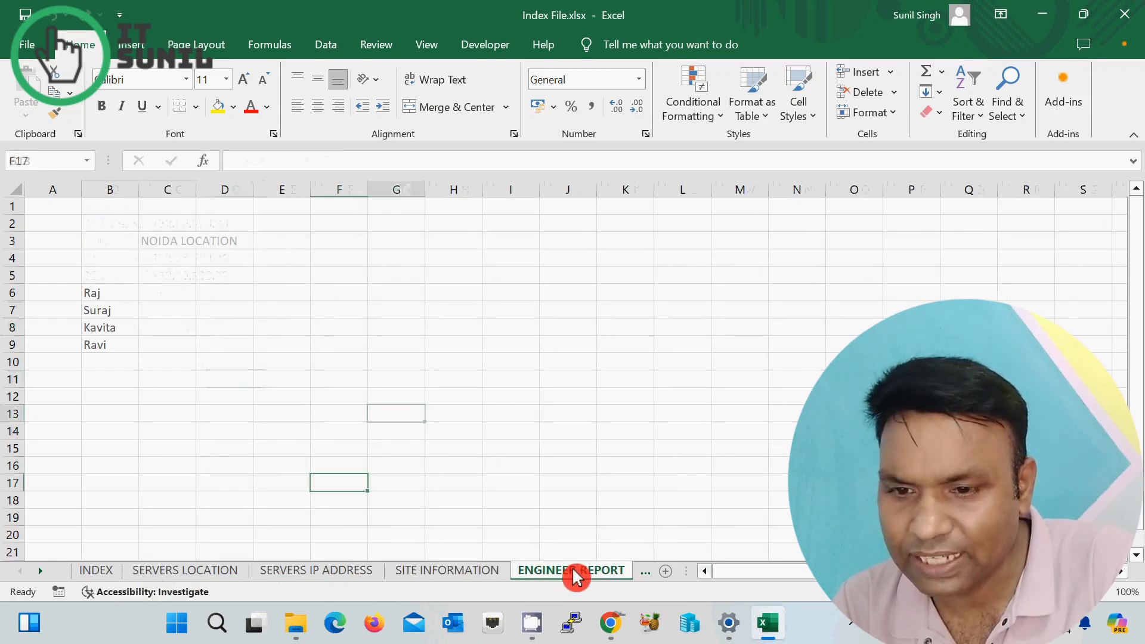
left_click(645, 574)
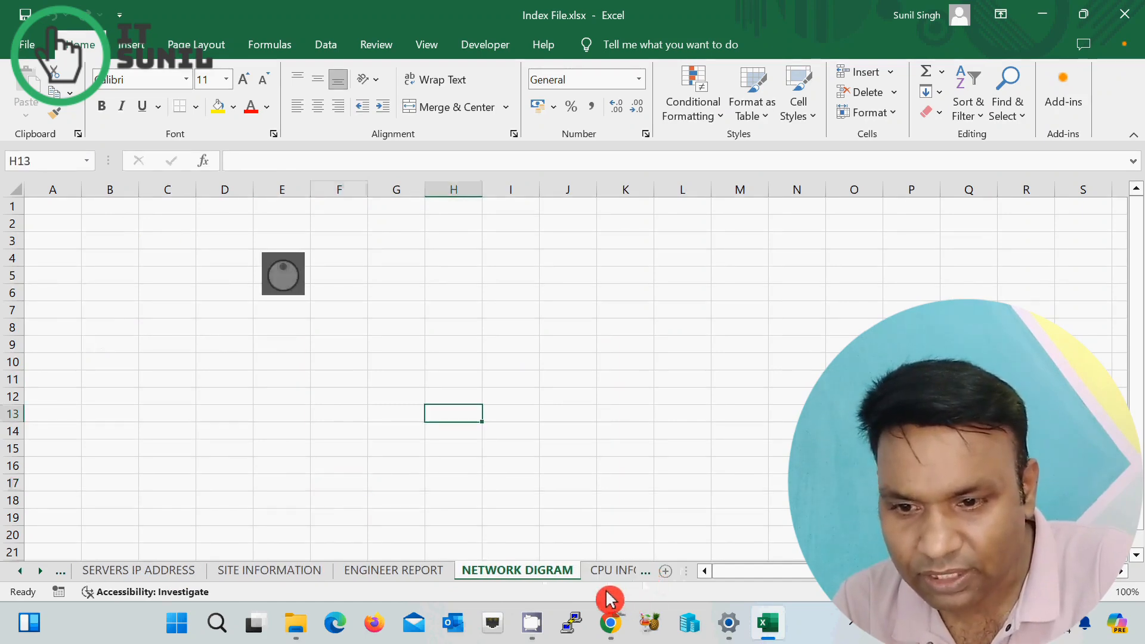
left_click(622, 572)
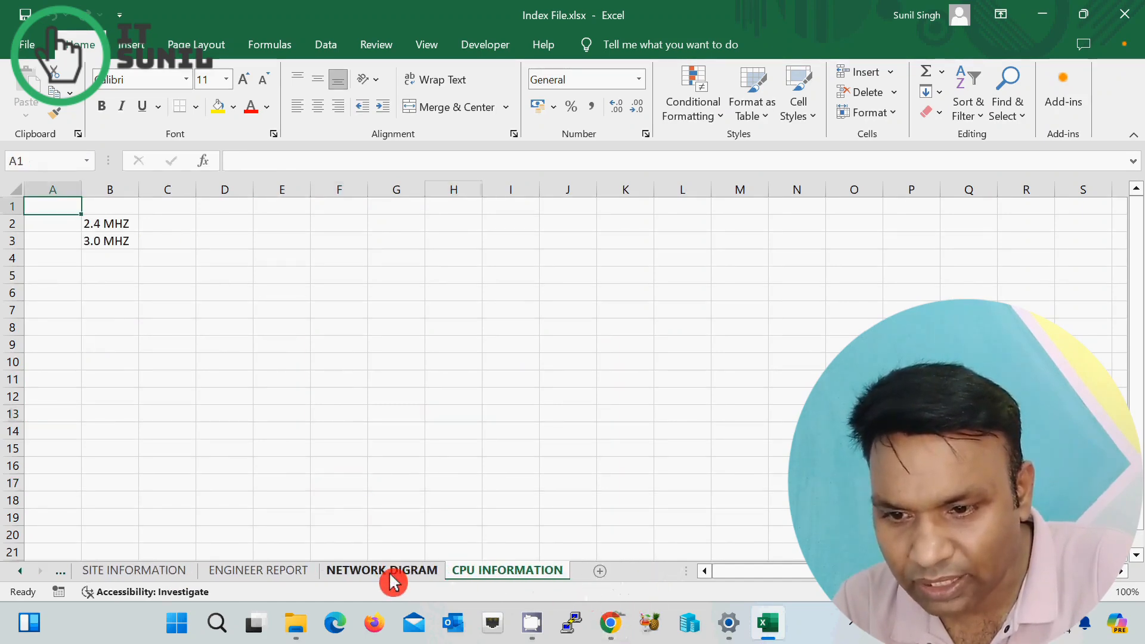
left_click(355, 575)
left_click(251, 576)
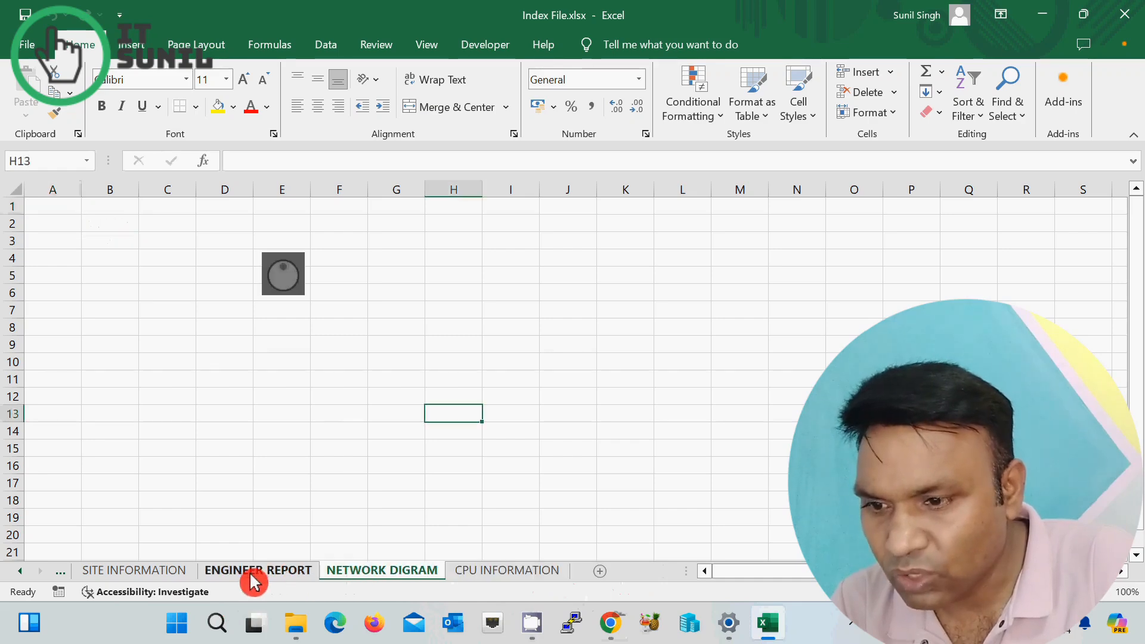
left_click(149, 573)
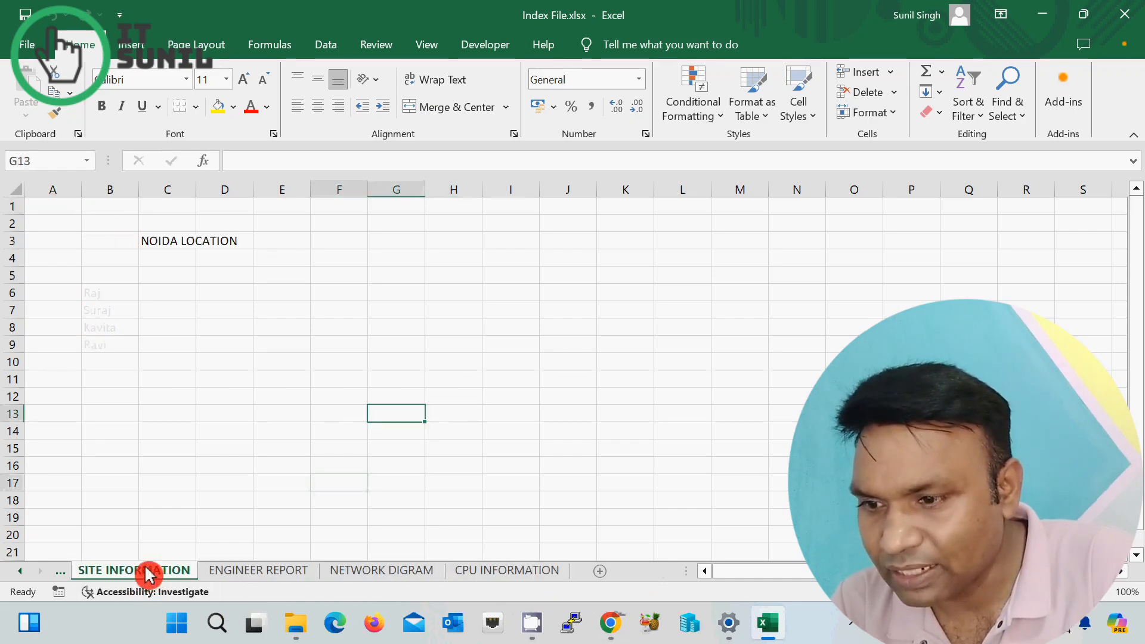
left_click(21, 575)
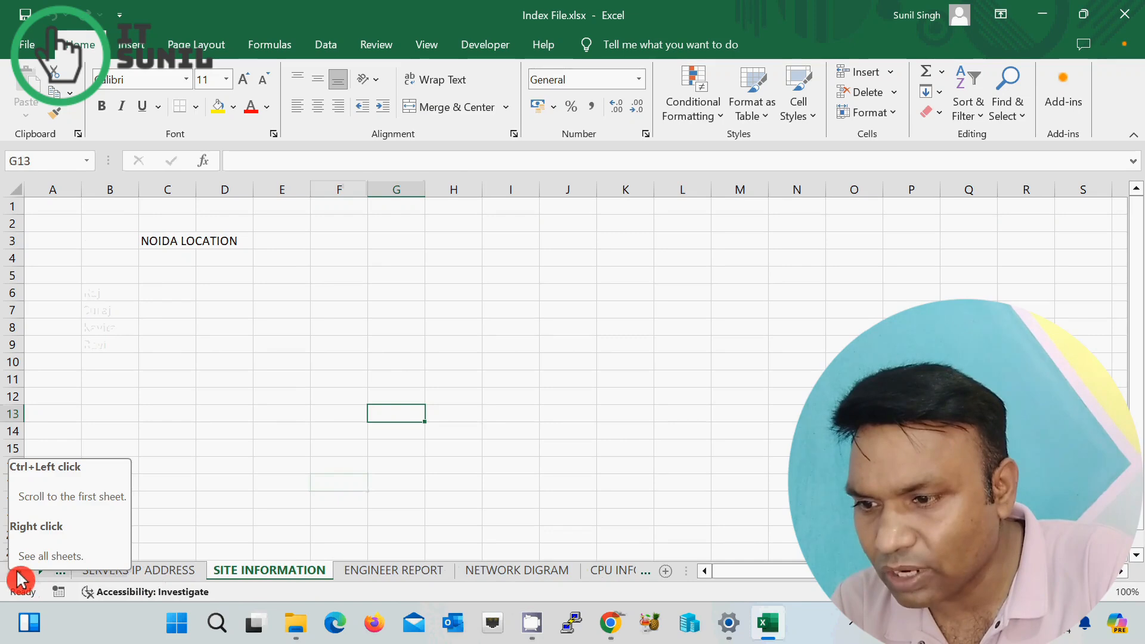
left_click(20, 574)
left_click(20, 574)
left_click(20, 574)
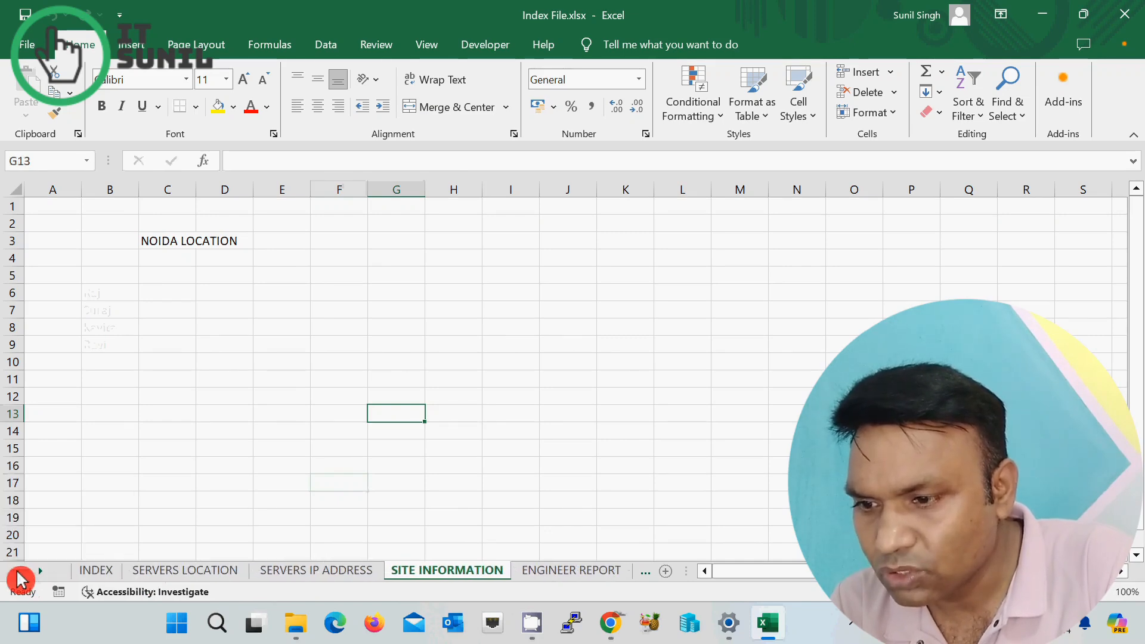
left_click(105, 573)
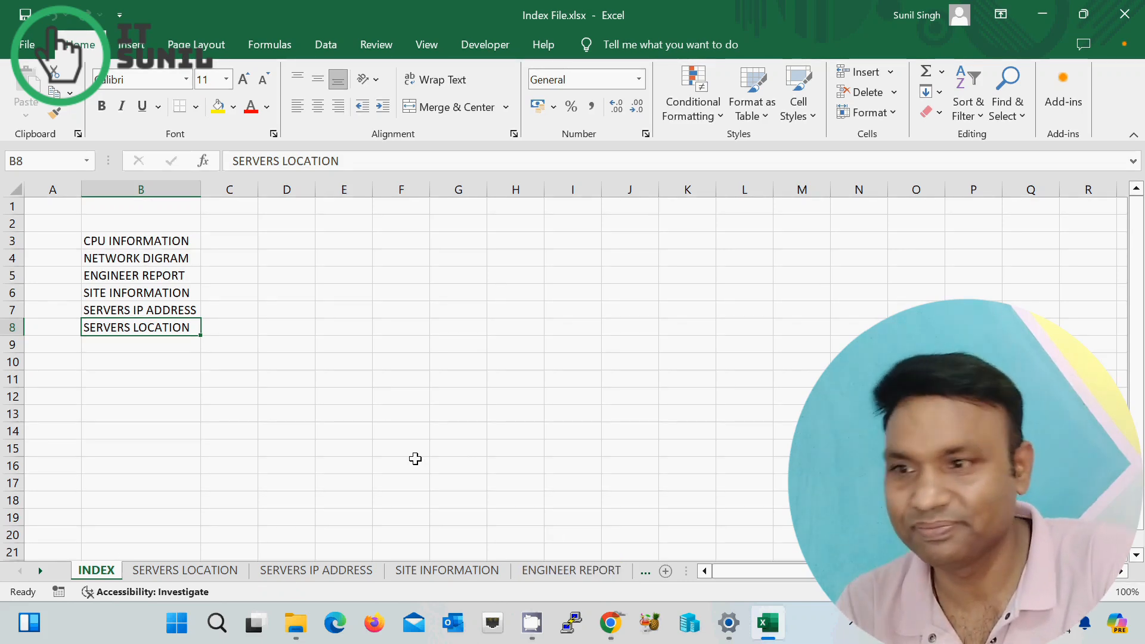
Step: Insert a hyperlink on the CPU INFORMATION entry in B3 to cell A1 of the CPU INFORMATION sheet in this document
left_click(139, 243)
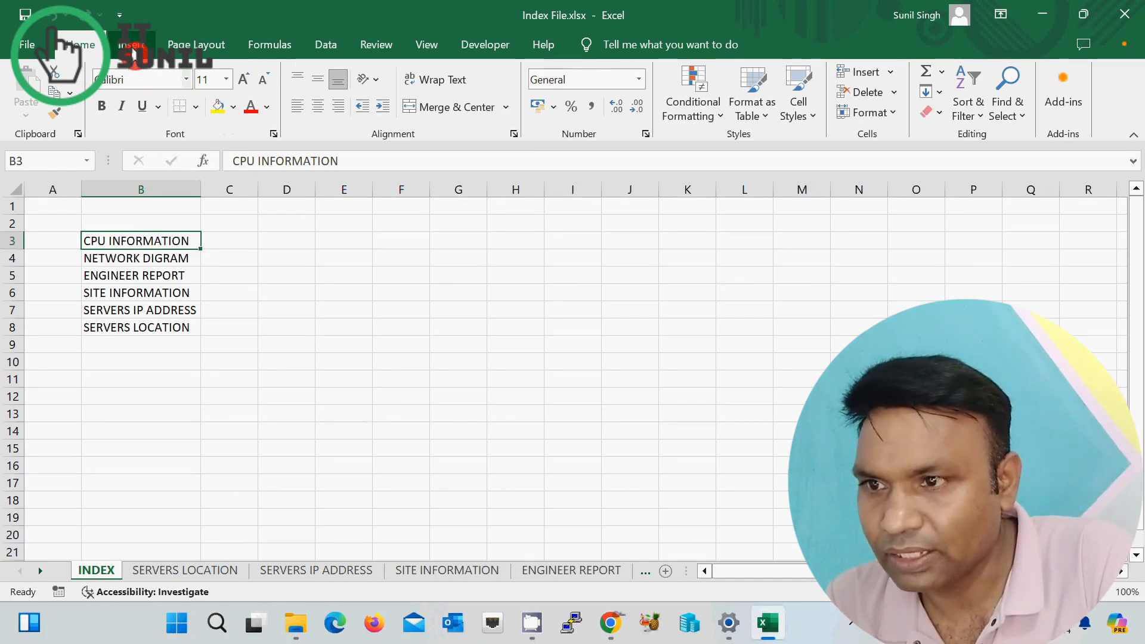
left_click(131, 45)
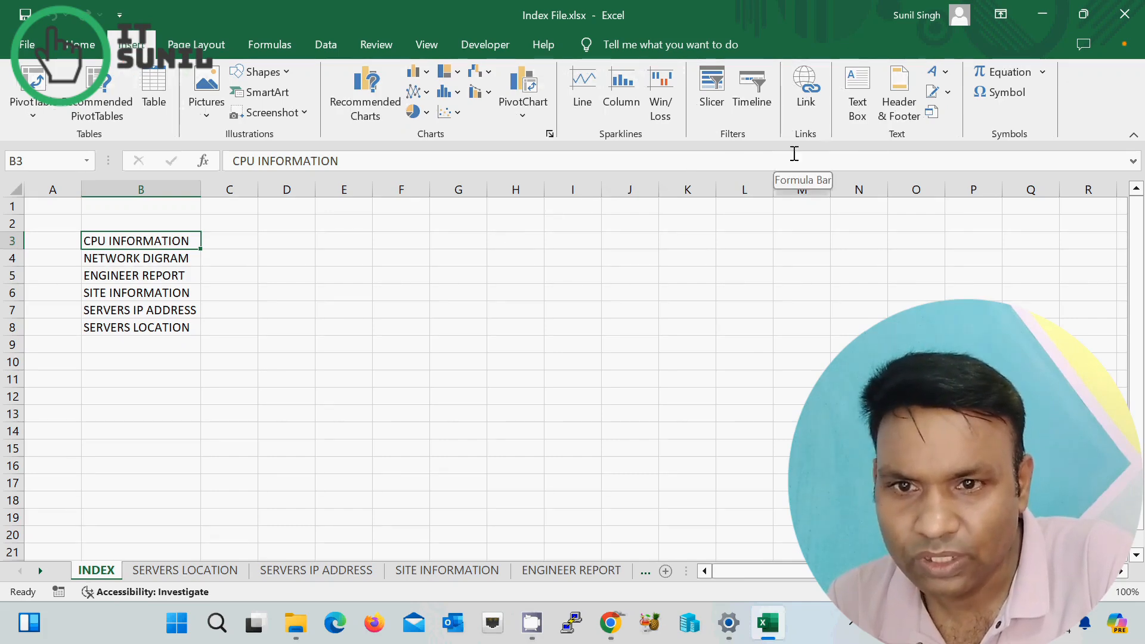
left_click(805, 97)
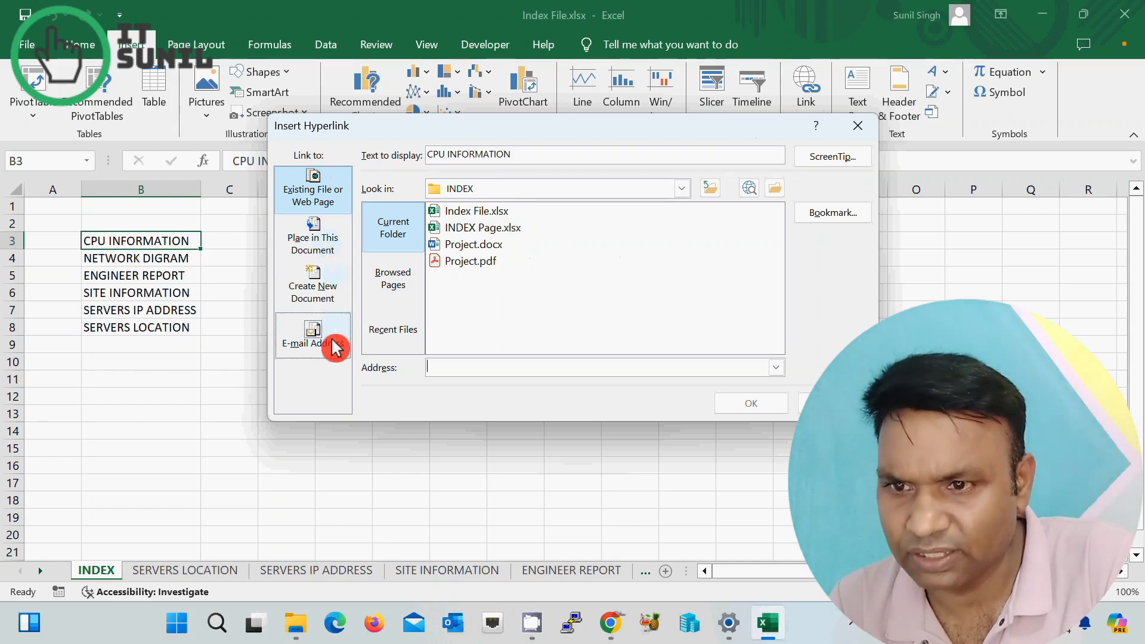
left_click(317, 241)
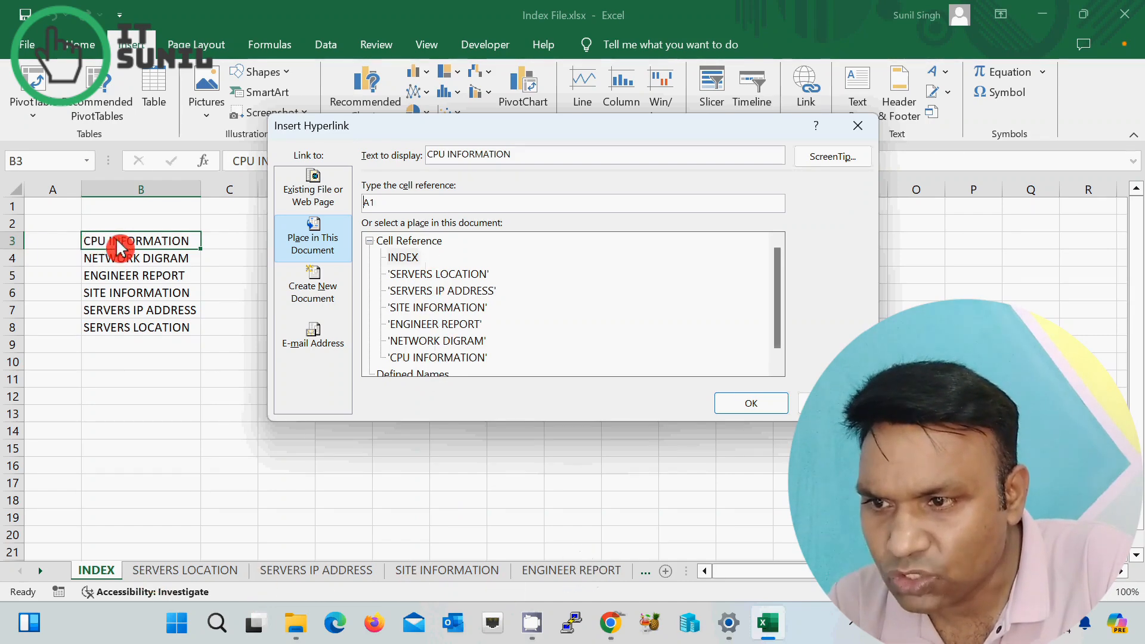
left_click(458, 358)
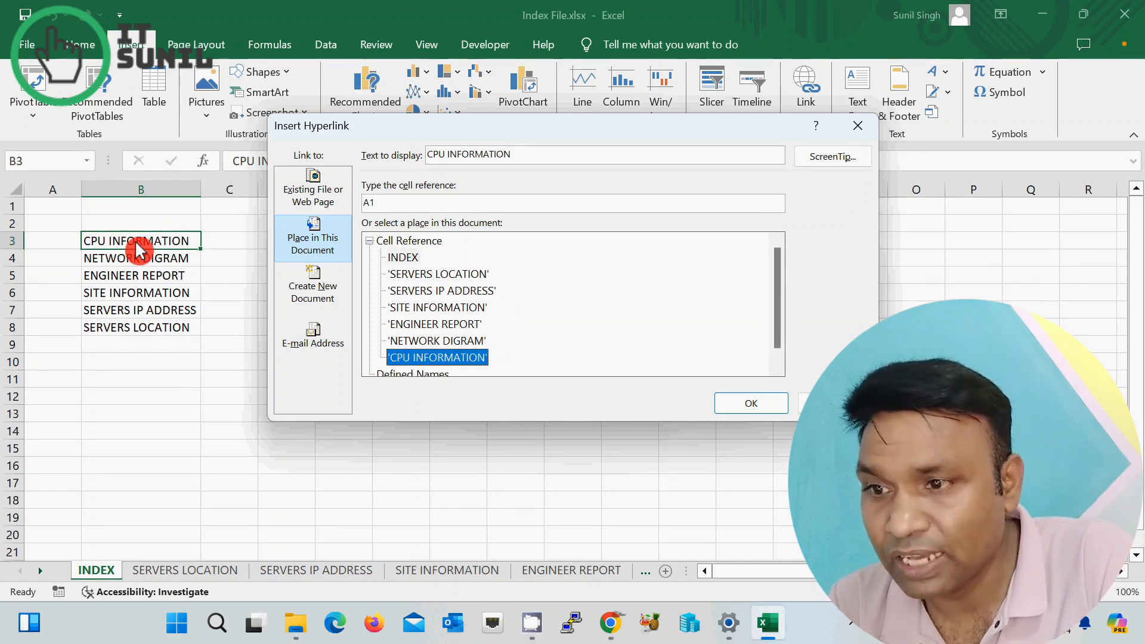
left_click(767, 404)
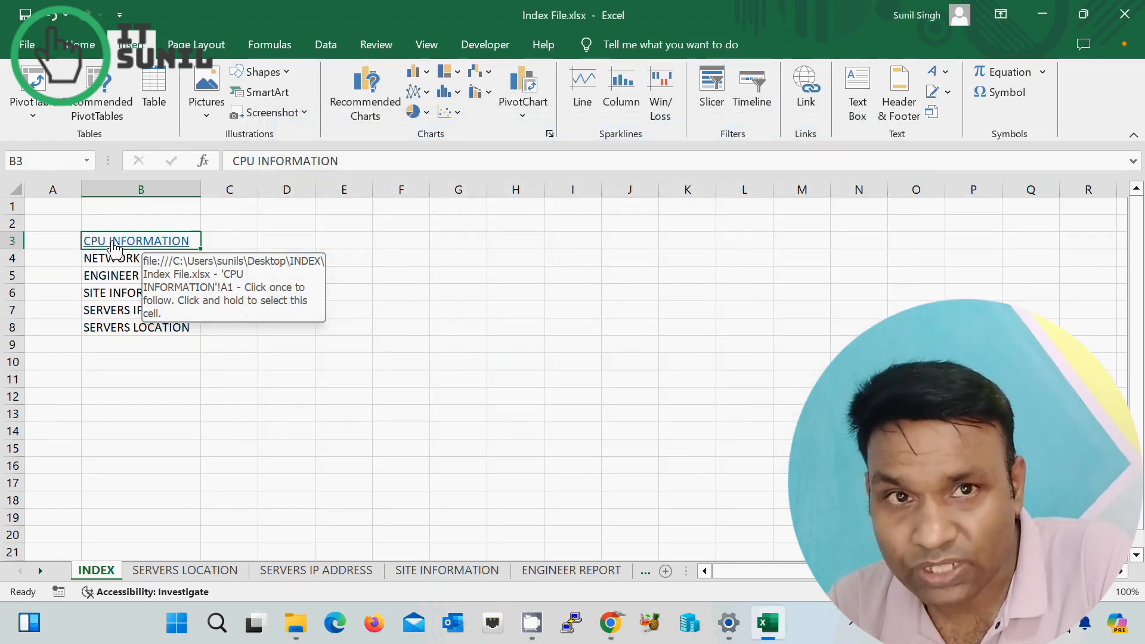
Step: Link the NETWORK DIGRAM entry in B4 to cell A1 of the NETWORK DIGRAM sheet
left_click(136, 264)
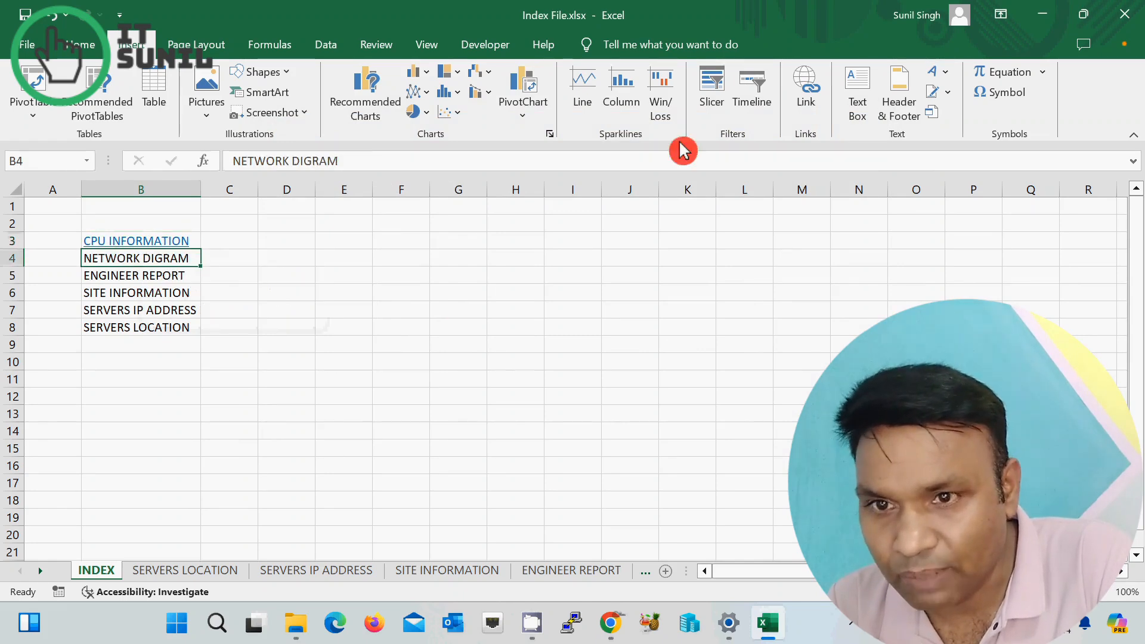
left_click(807, 110)
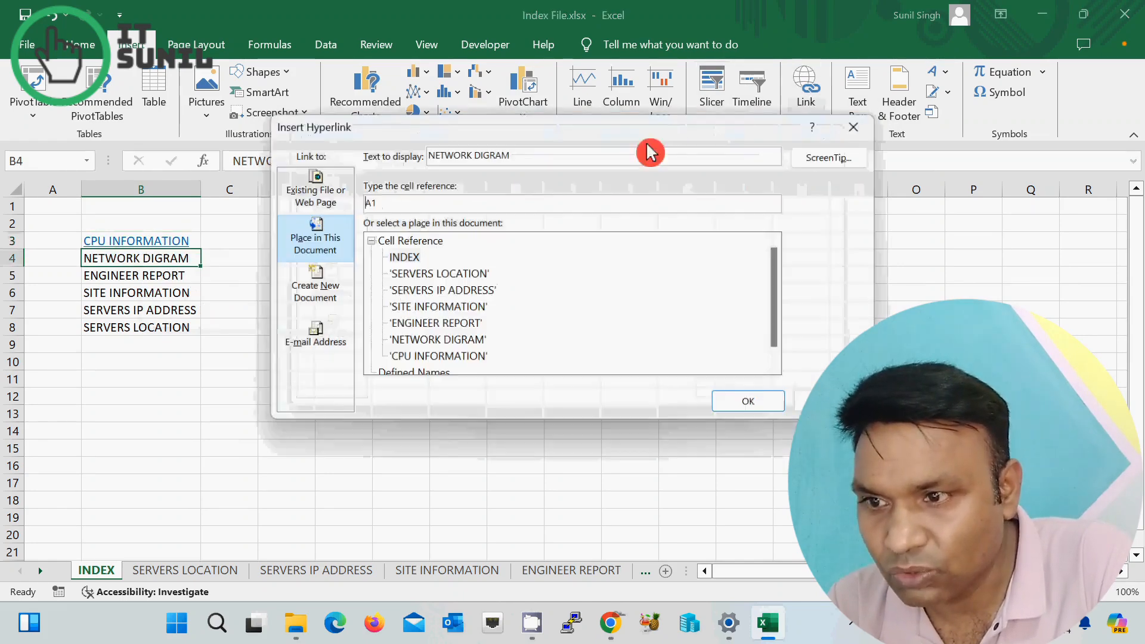
left_click(456, 343)
left_click(751, 405)
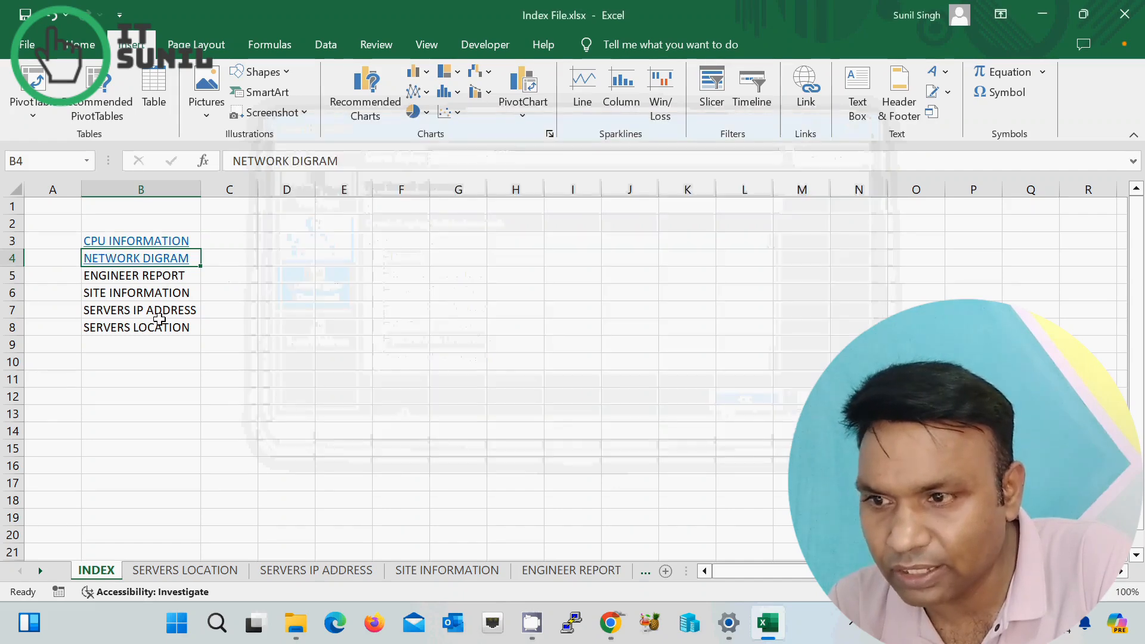
Step: Link the ENGINEER REPORT entry in B5 to cell A1 of the ENGINEER REPORT sheet
left_click(136, 276)
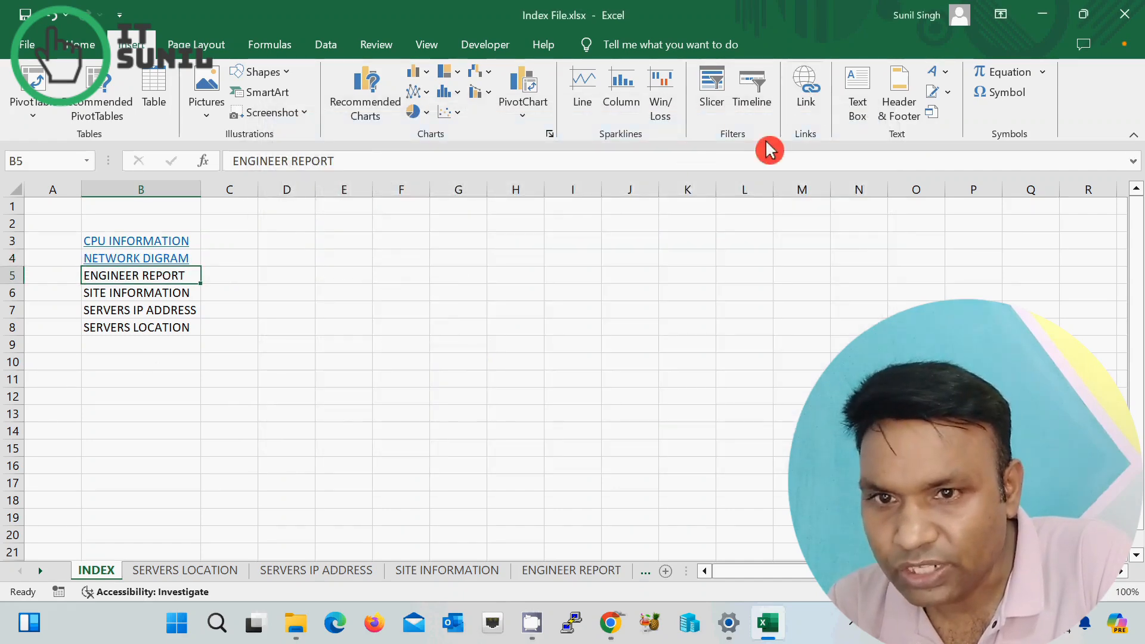
left_click(805, 89)
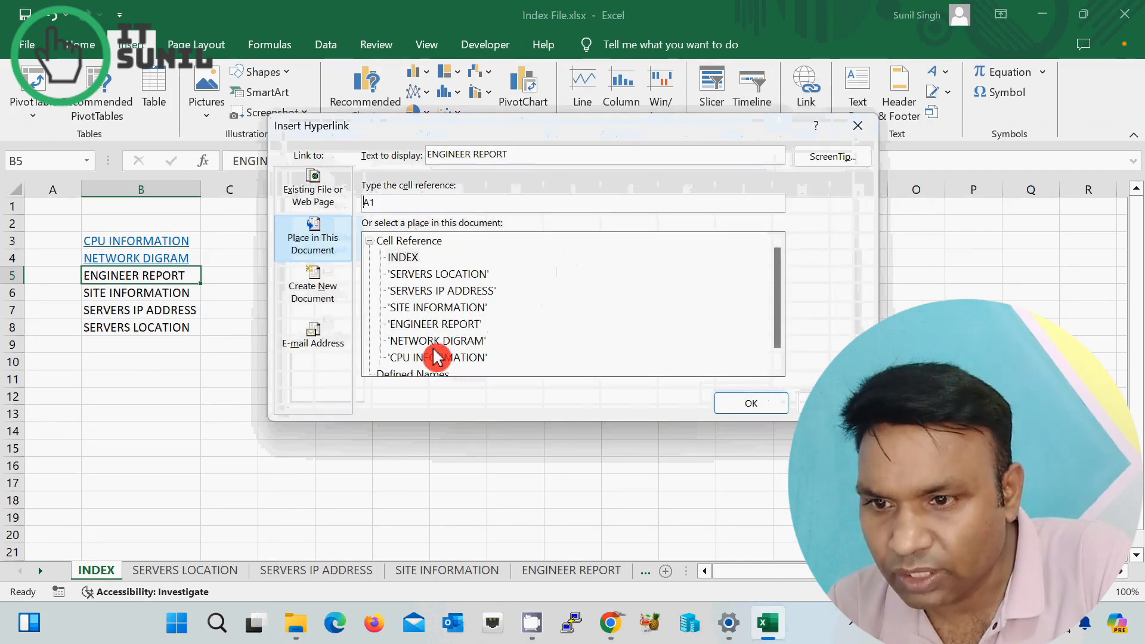
left_click(441, 325)
left_click(754, 403)
Step: Link the SITE INFORMATION entry in B6 to cell A1 of the SITE INFORMATION sheet
left_click(128, 293)
left_click(807, 98)
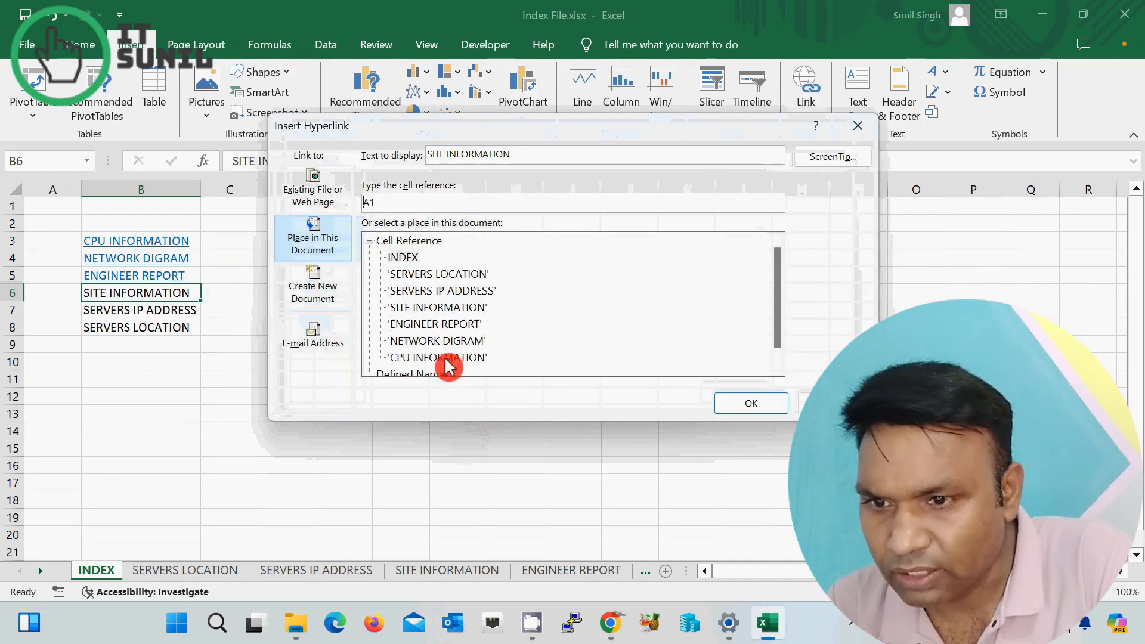
left_click(456, 309)
left_click(750, 404)
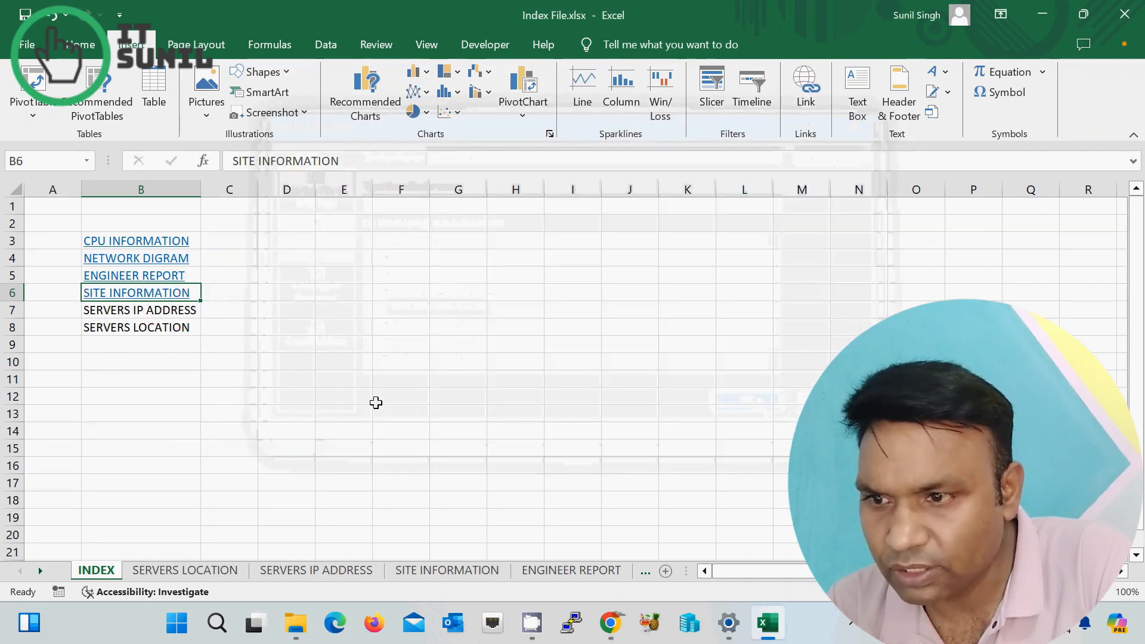
Step: Link the SERVERS IP ADDRESS entry in B7 to cell A1 of the SERVERS IP ADDRESS sheet
left_click(145, 317)
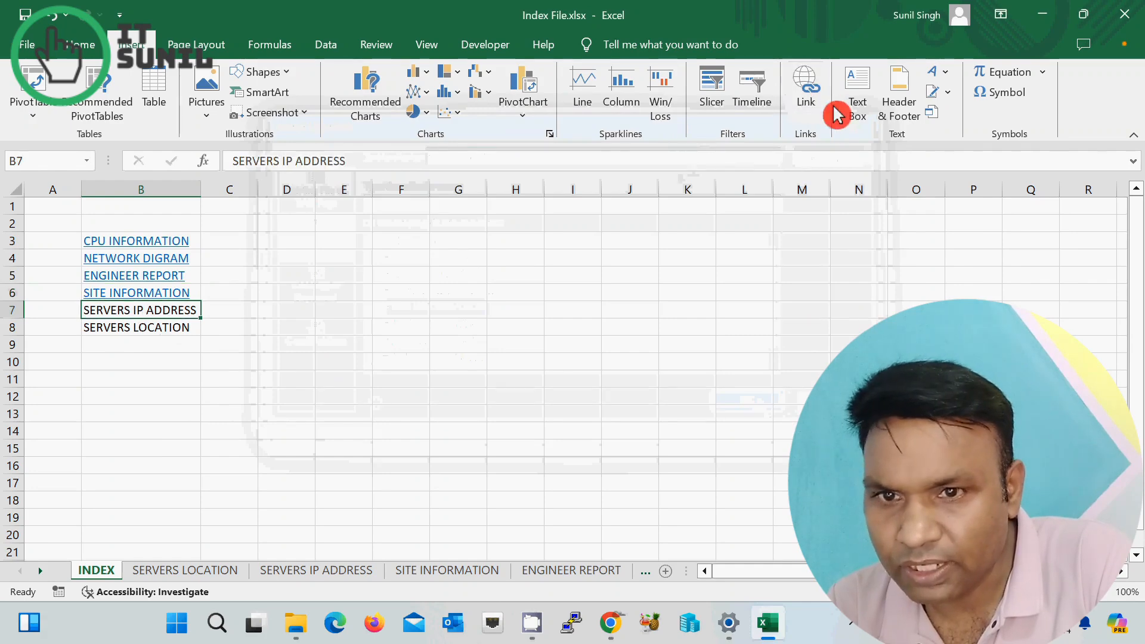
left_click(806, 98)
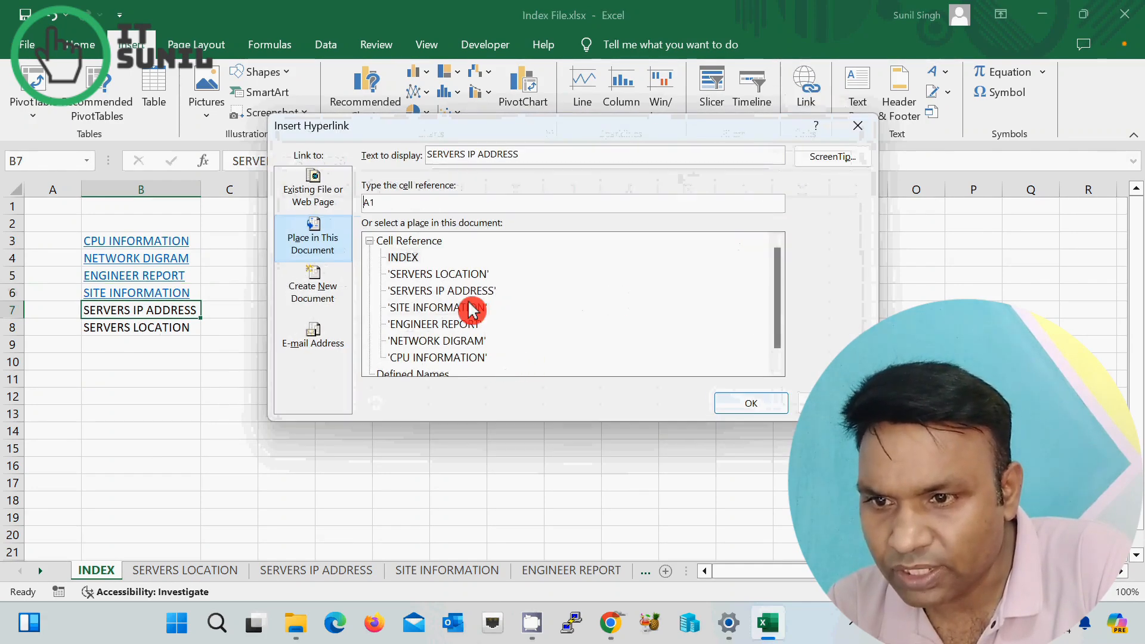
left_click(474, 293)
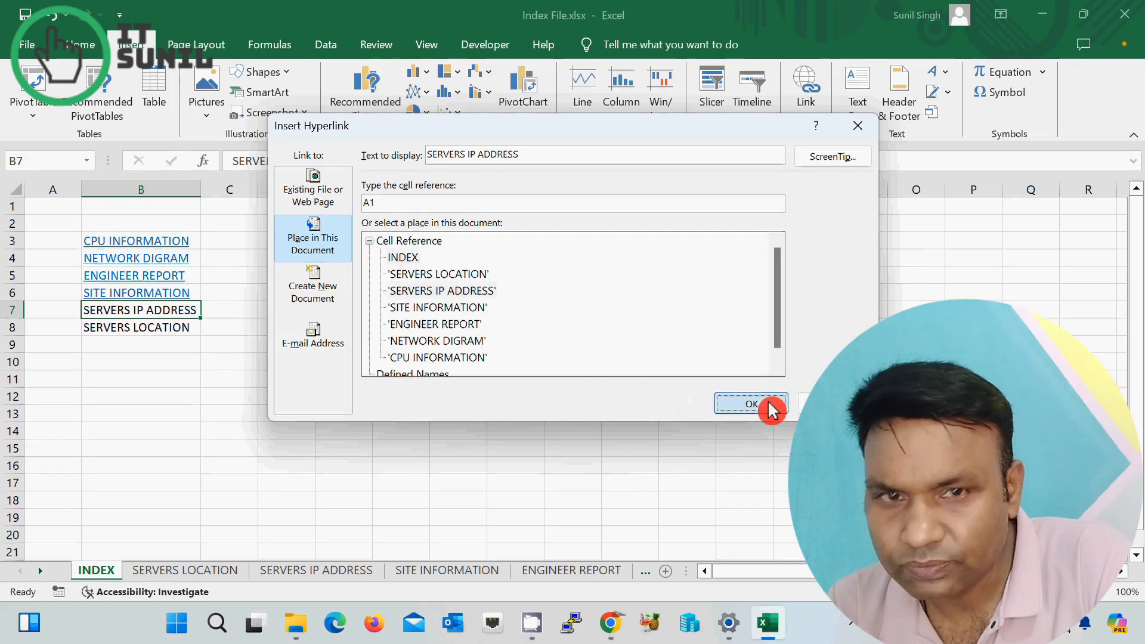
left_click(763, 404)
Step: Link the SERVERS LOCATION entry in B8 to cell A1 of the SERVERS LOCATION sheet
left_click(175, 332)
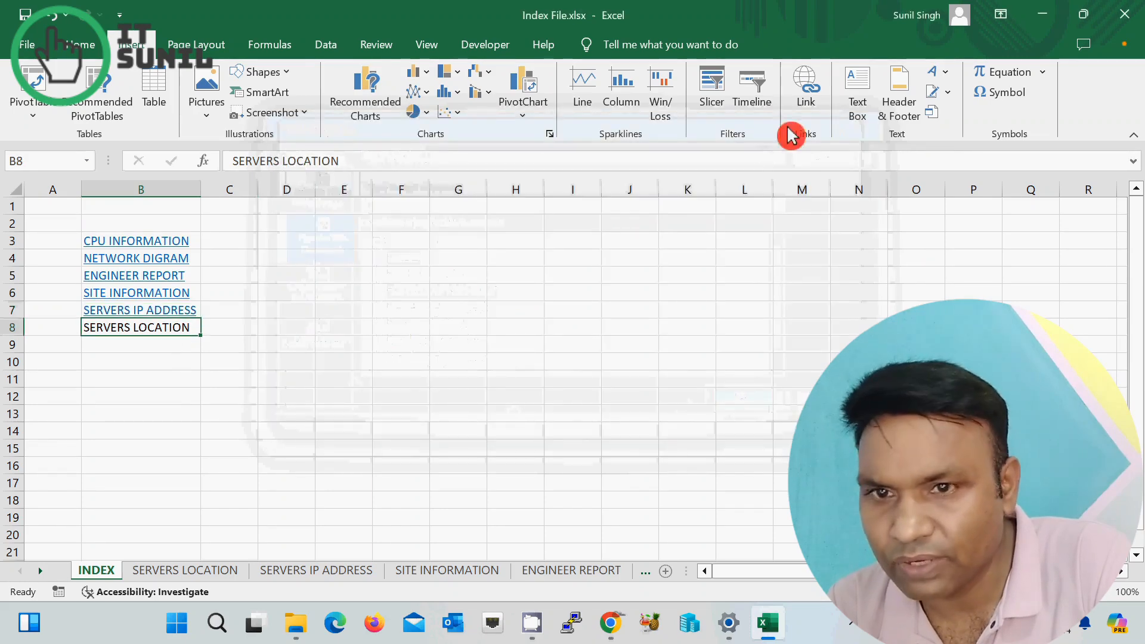
left_click(811, 103)
scroll(595, 331, "down", 1)
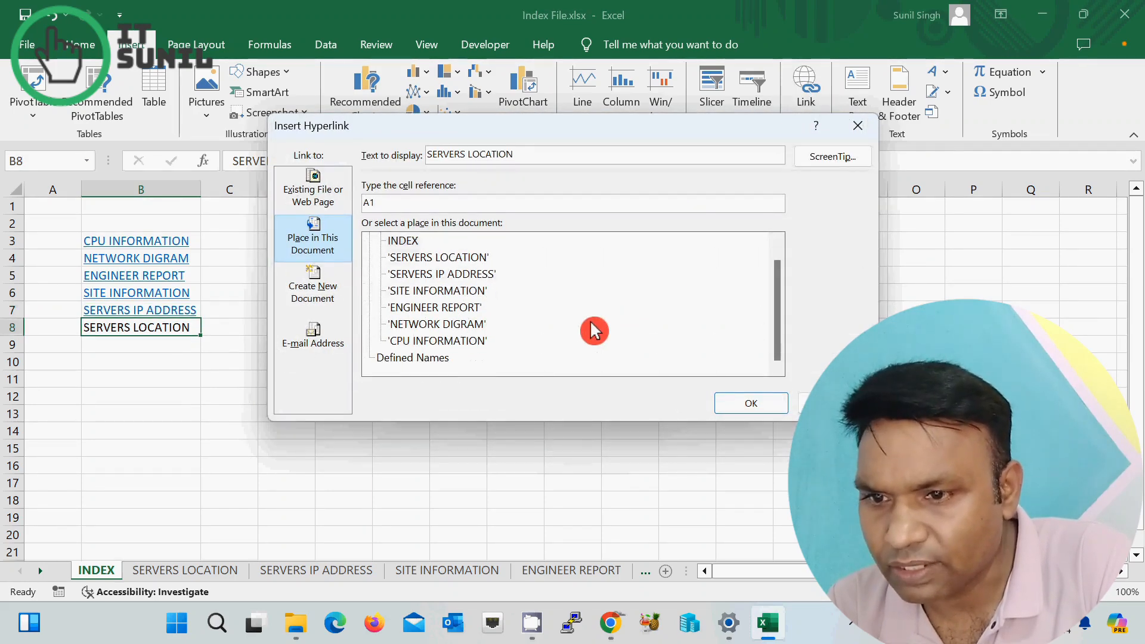
left_click(464, 258)
left_click(754, 412)
left_click(591, 445)
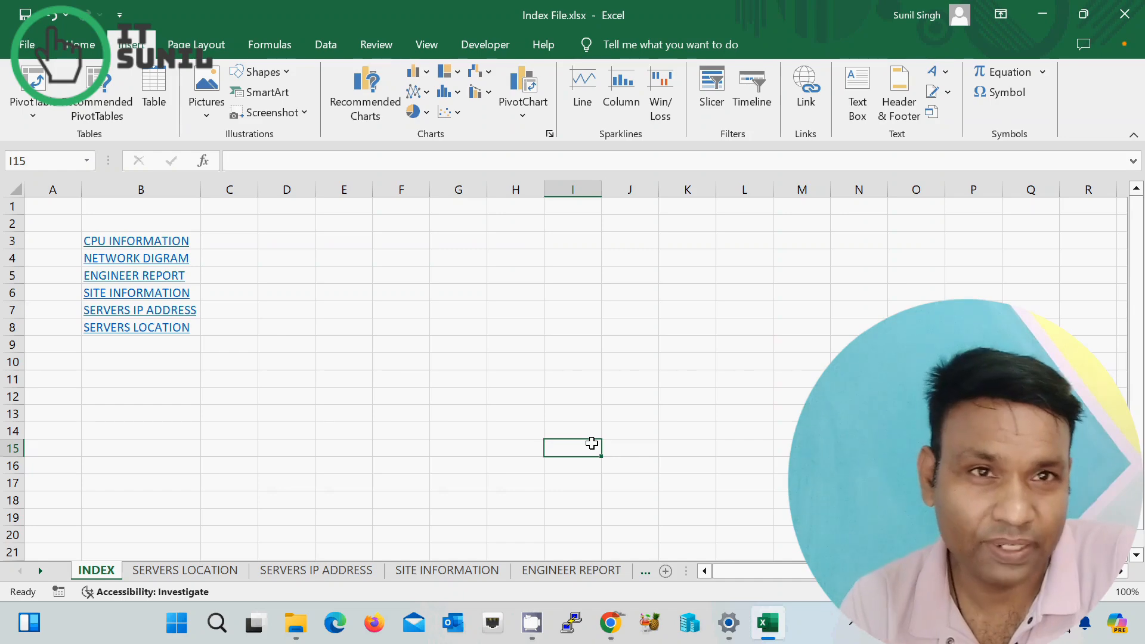
left_click(465, 409)
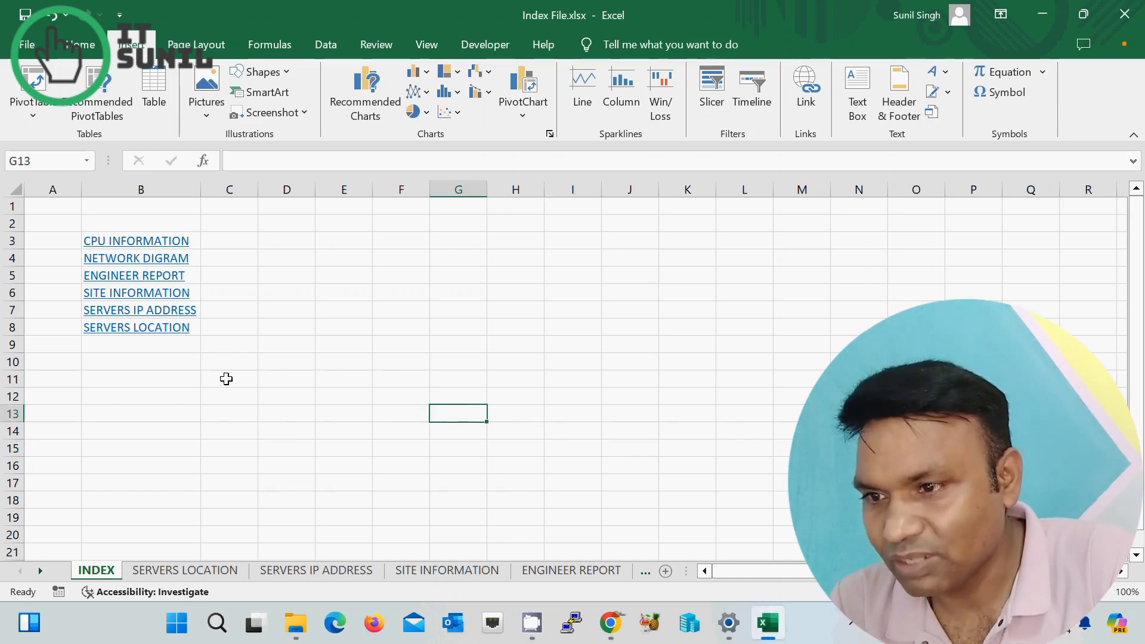
Step: Follow the SERVERS IP ADDRESS link, review the server address list on that sheet, and return to the INDEX sheet
left_click(142, 313)
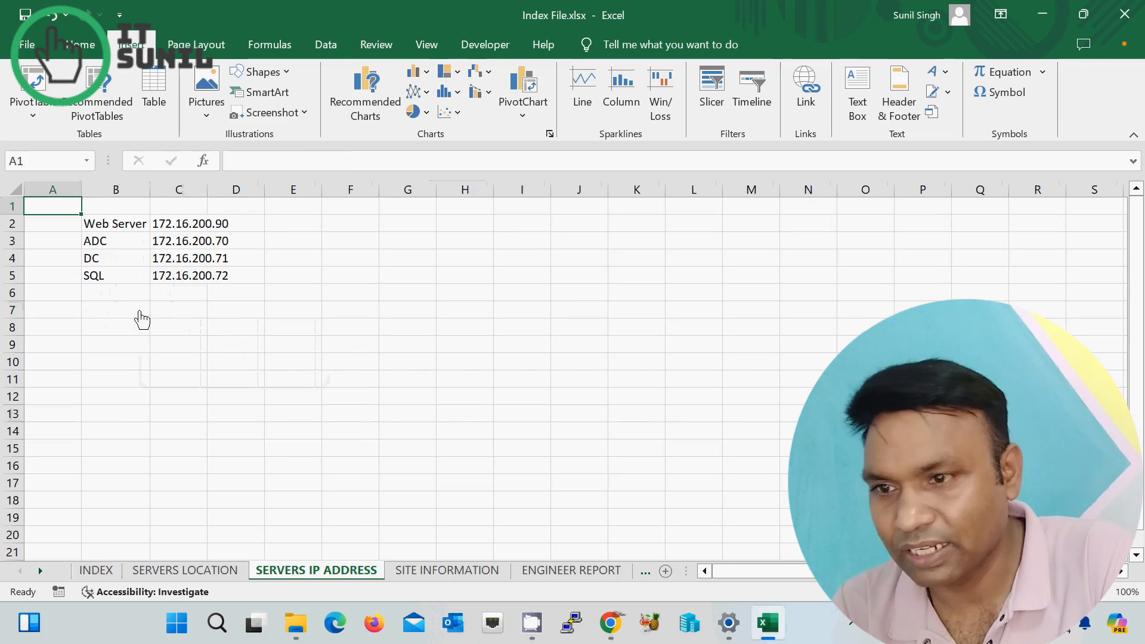
left_click_drag(59, 205, 317, 323)
left_click(315, 409)
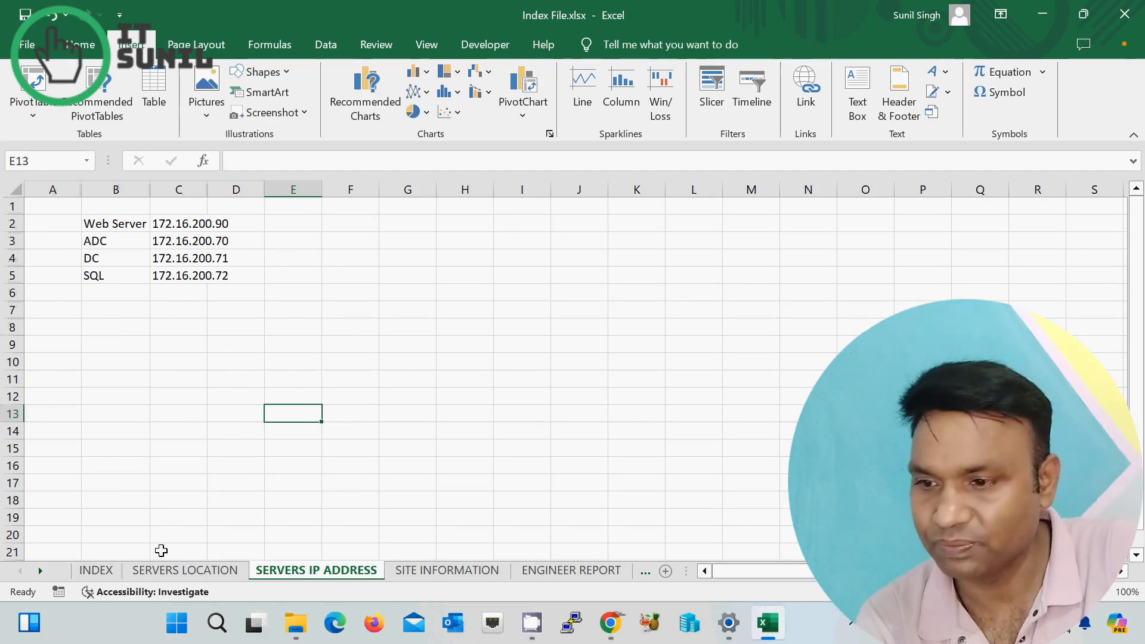
left_click(95, 571)
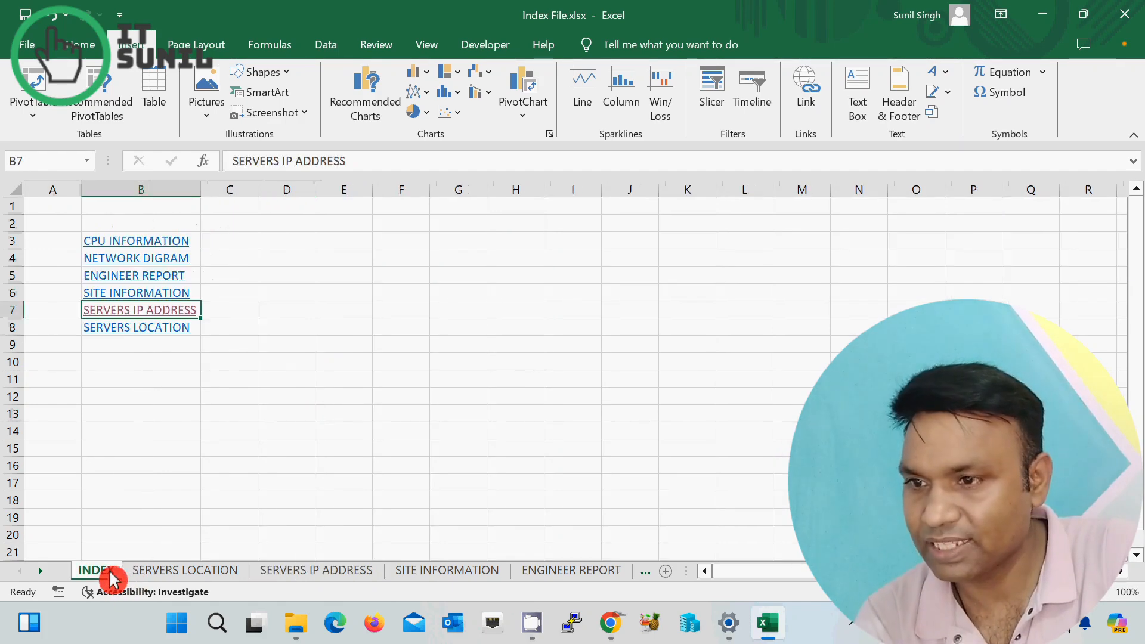
Step: Test the ENGINEER REPORT link, examine the engineer list on its sheet, and go back to the INDEX sheet
left_click(138, 276)
left_click_drag(120, 296, 113, 432)
left_click(294, 389)
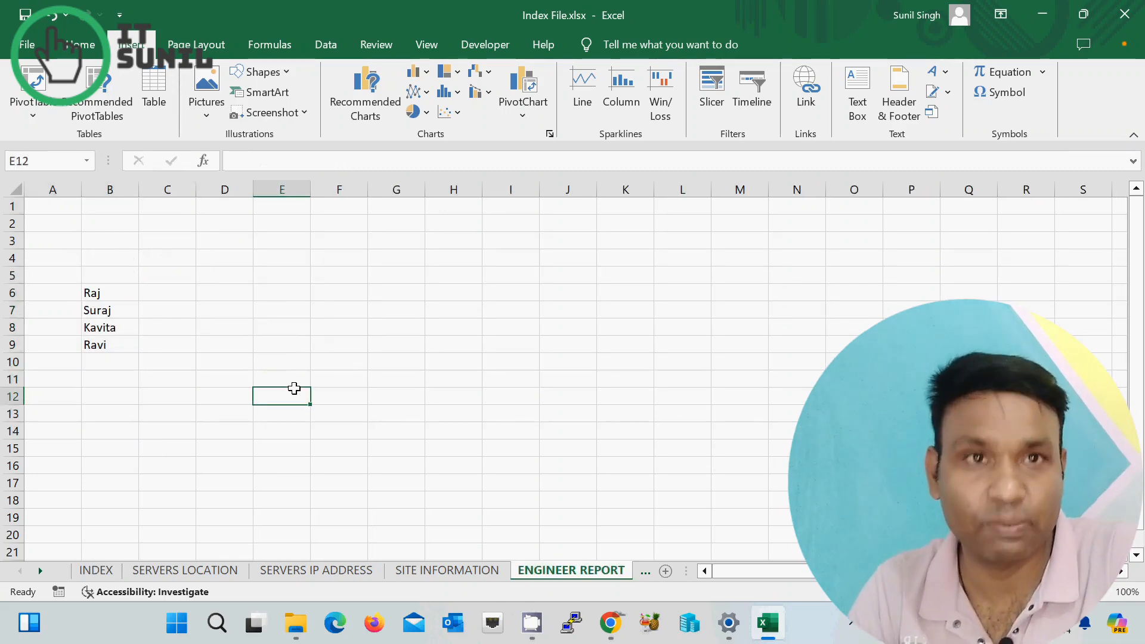
left_click_drag(119, 291, 116, 356)
left_click_drag(181, 294, 334, 293)
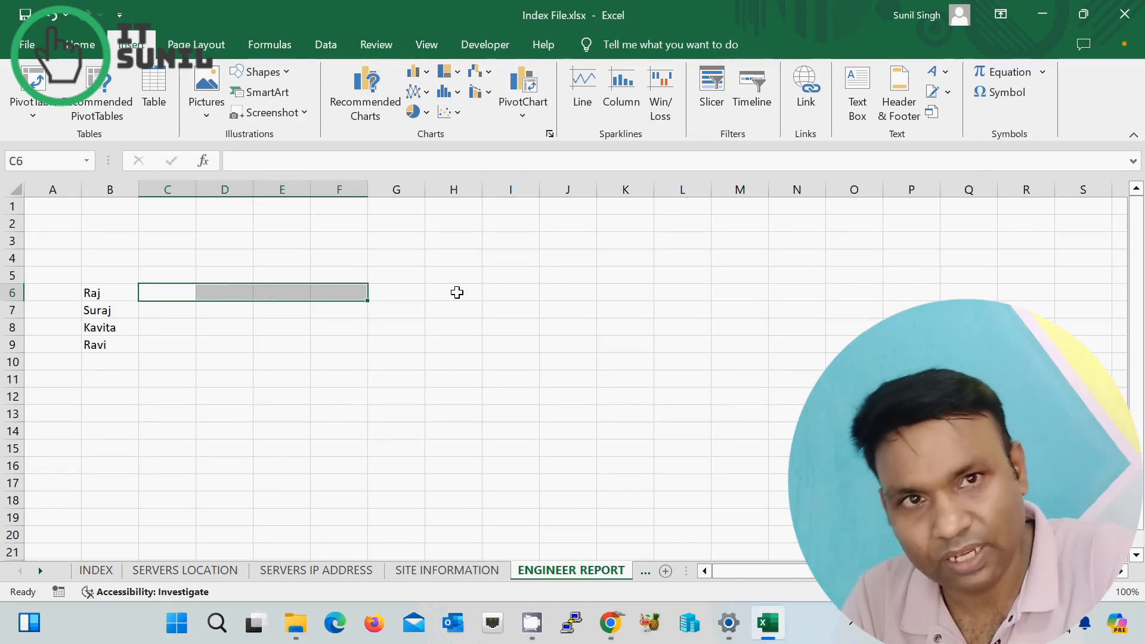
left_click(96, 571)
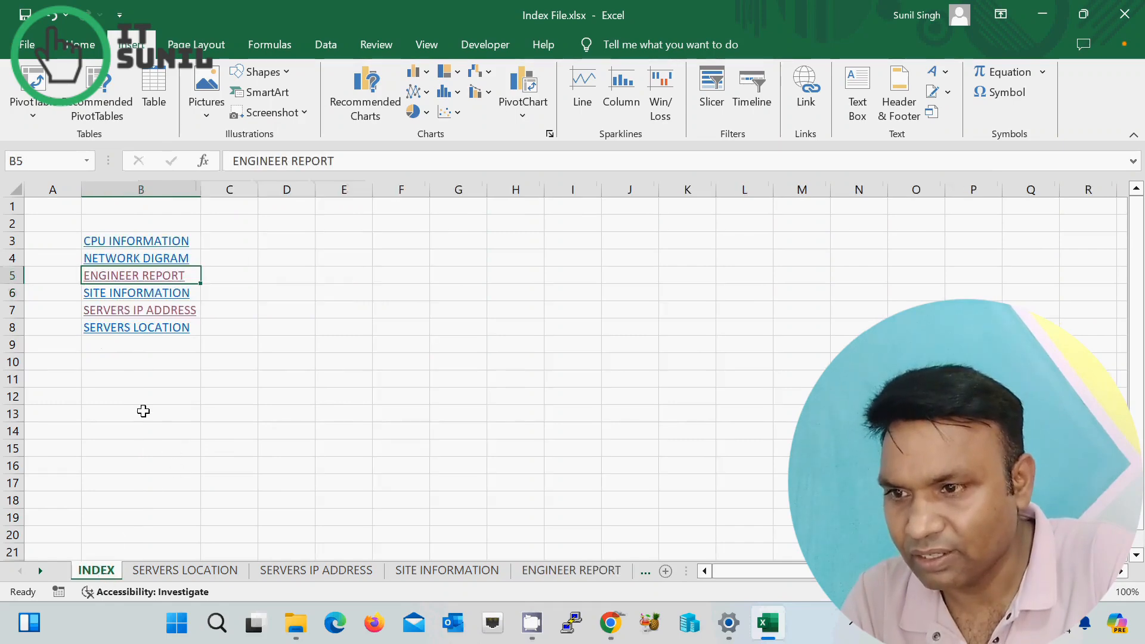
Step: Open the SERVERS LOCATION sheet through its index link, review the server locations, and return to the INDEX sheet
left_click(113, 335)
left_click_drag(106, 231, 177, 303)
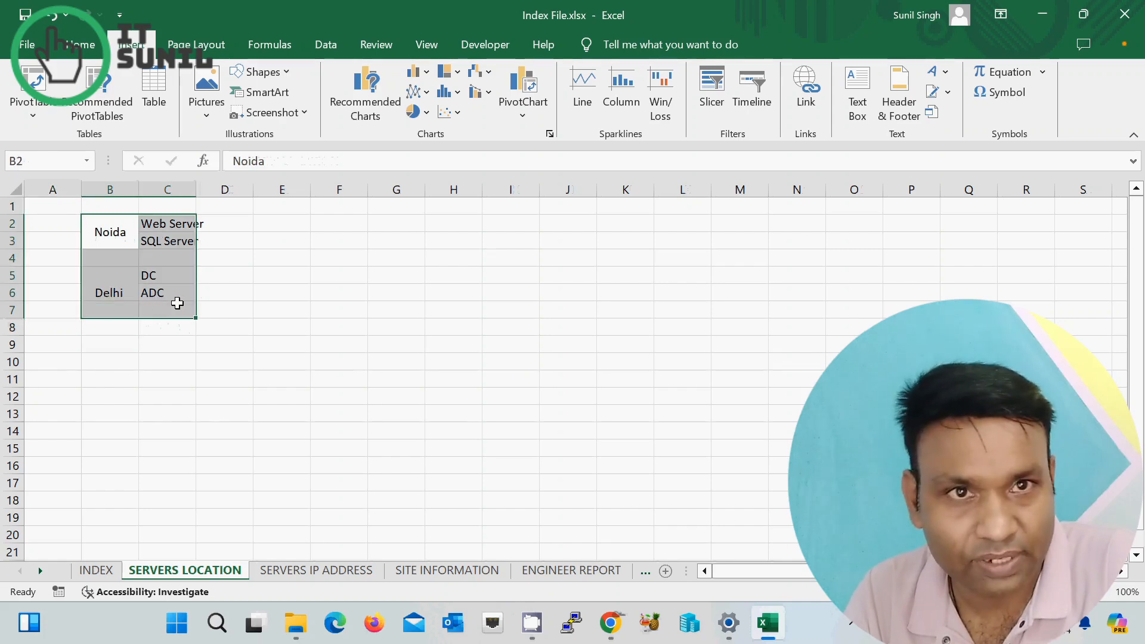
left_click(392, 367)
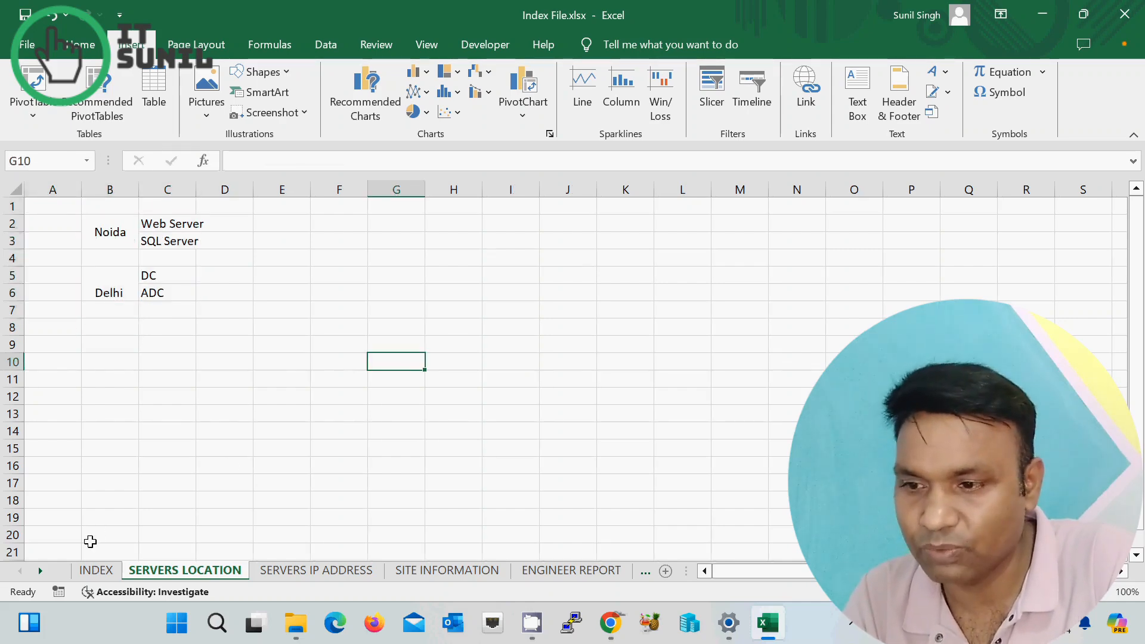
left_click(96, 571)
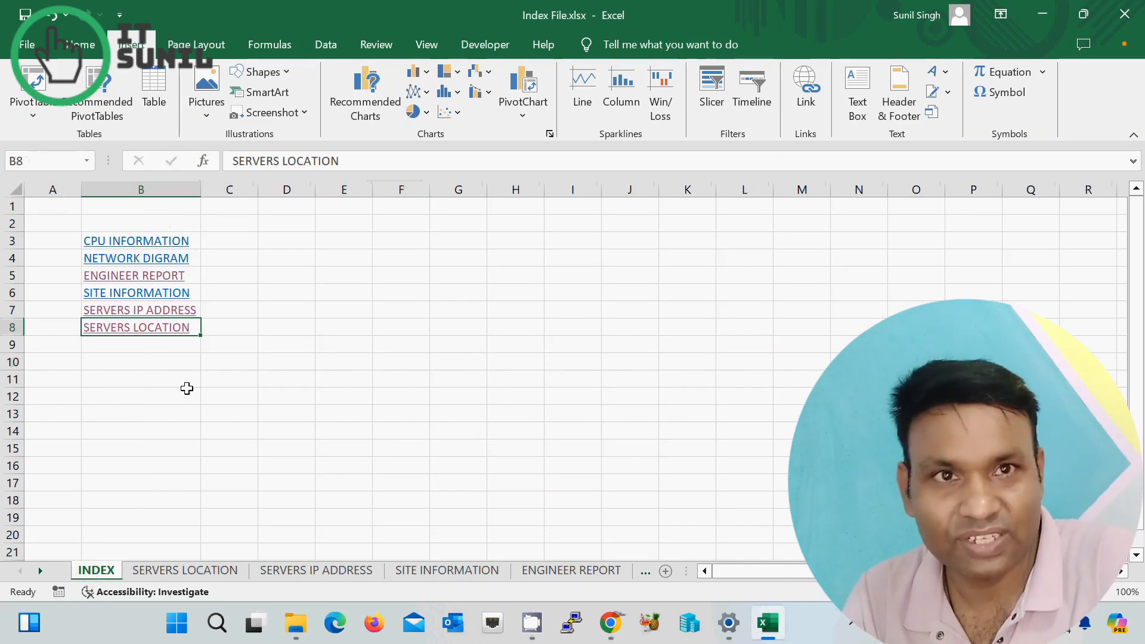